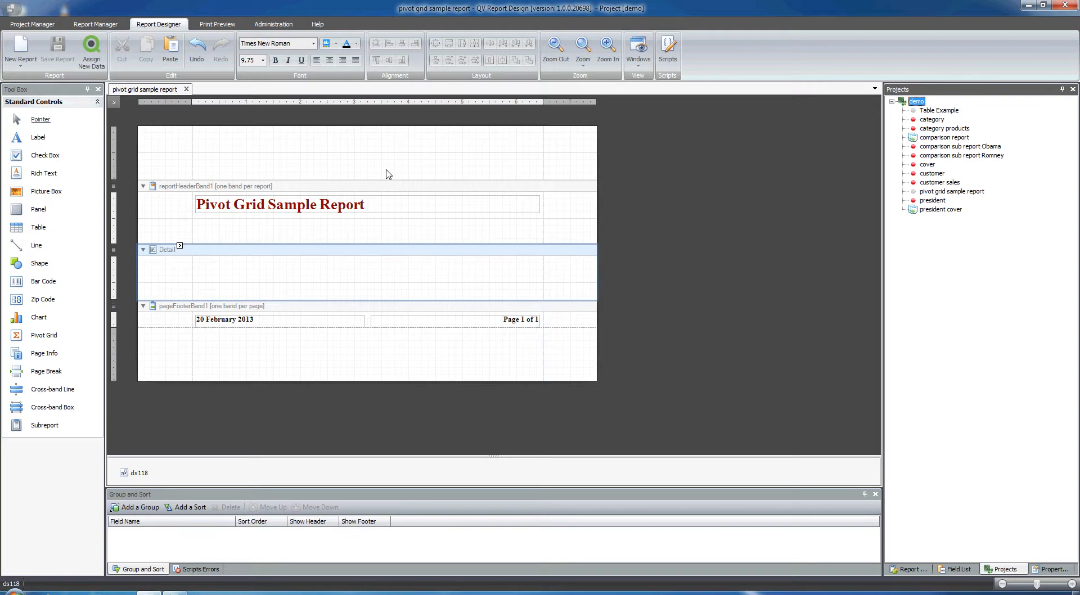
Open the president report and select its pivot grid under the Tweets distribution by Month and Sentiment value heading
left_click_drag(337, 245, 336, 252)
double_click(934, 202)
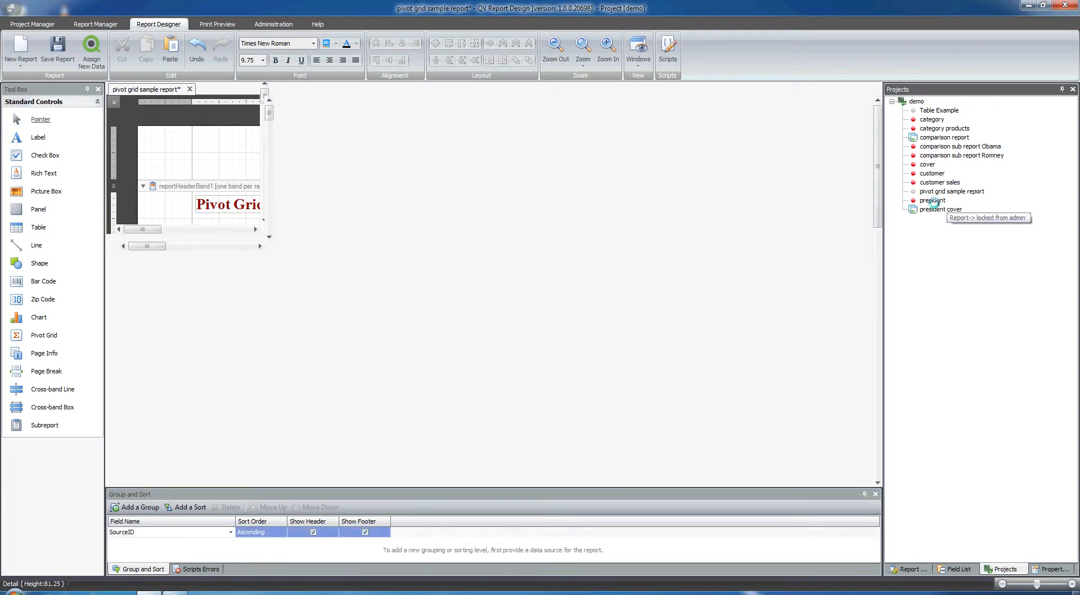
left_click(592, 217)
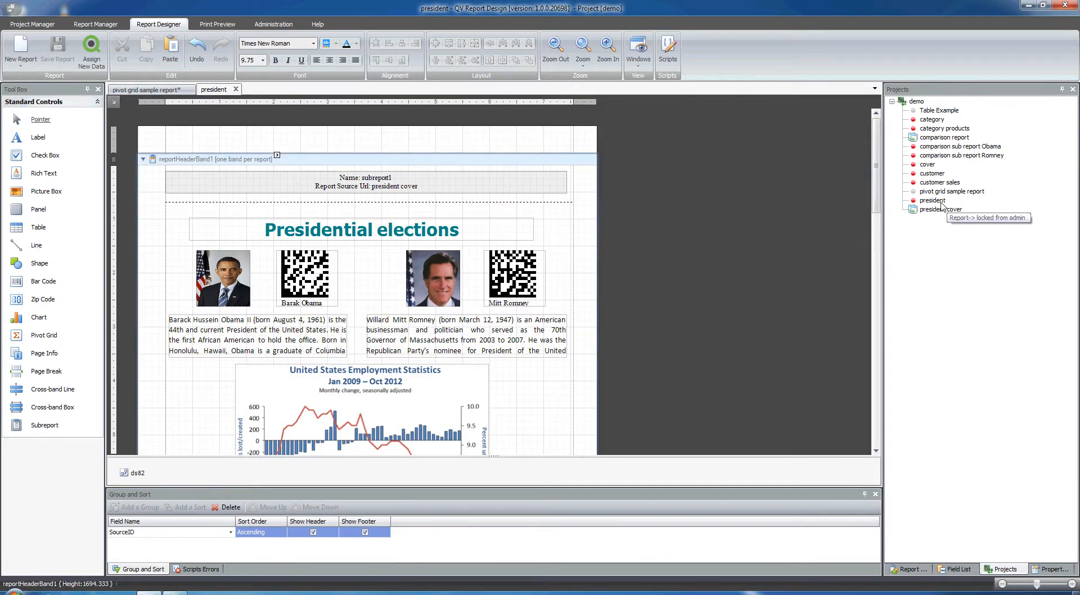
scroll(624, 213, "down", 5)
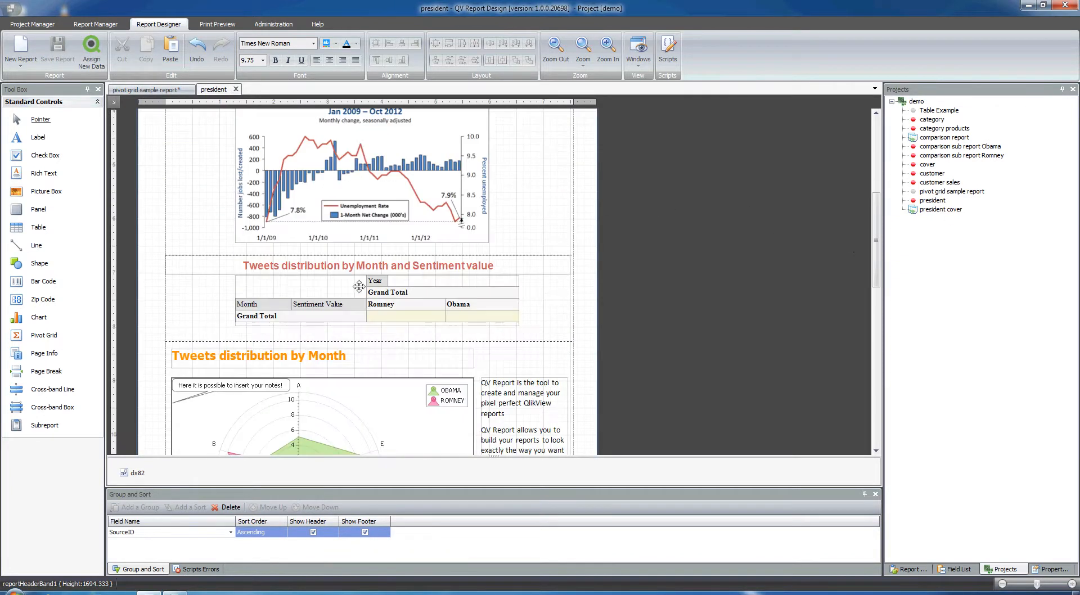
left_click(328, 285)
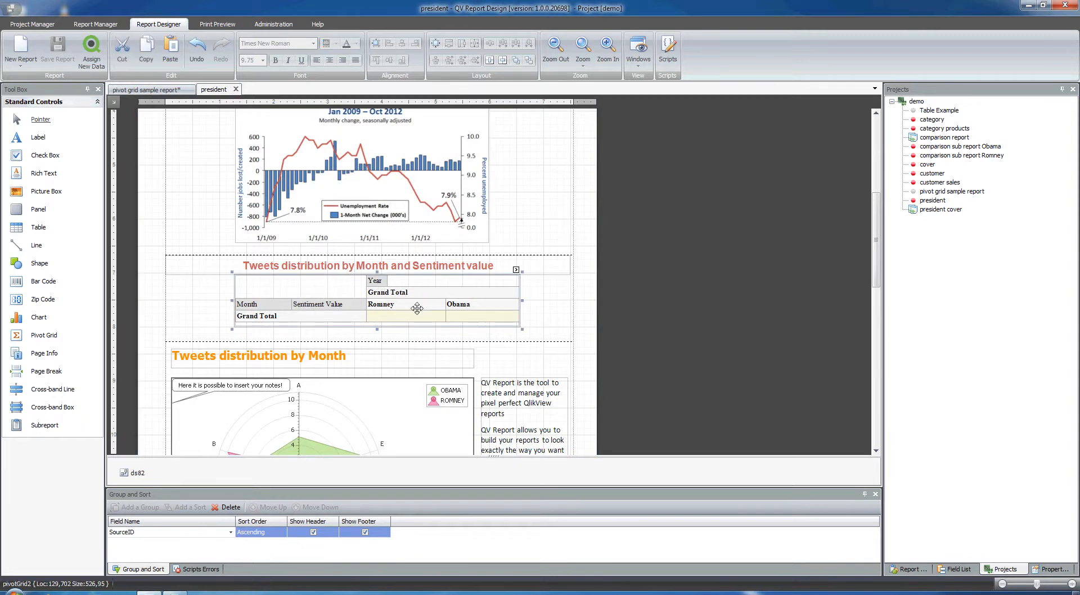
Preview the president report and examine its tweets pivot grid on page 3, then return to the design view
left_click(218, 25)
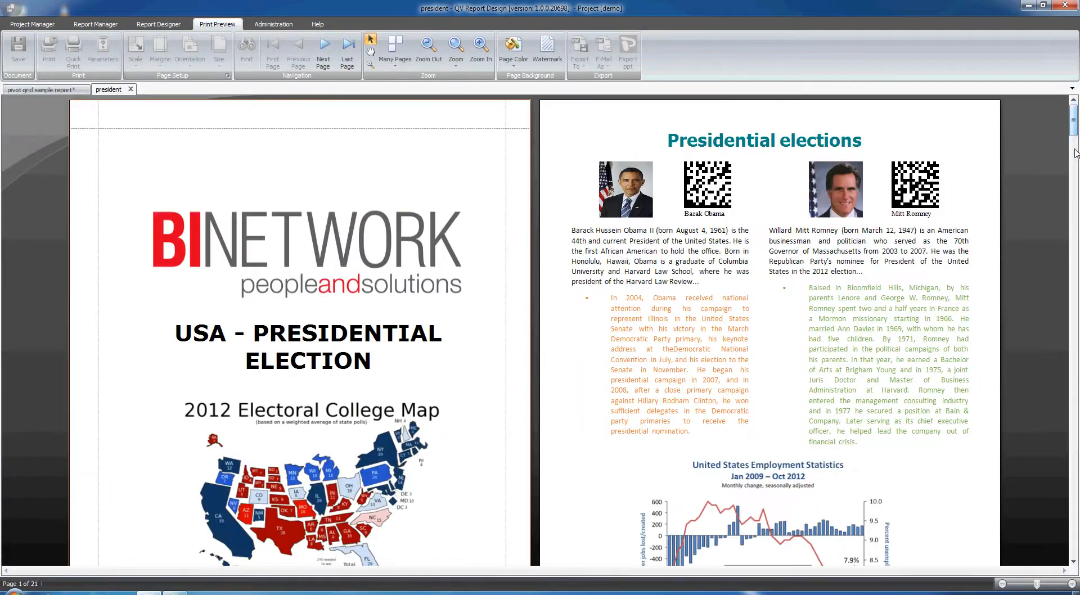
left_click(1076, 190)
left_click_drag(1076, 188, 1076, 156)
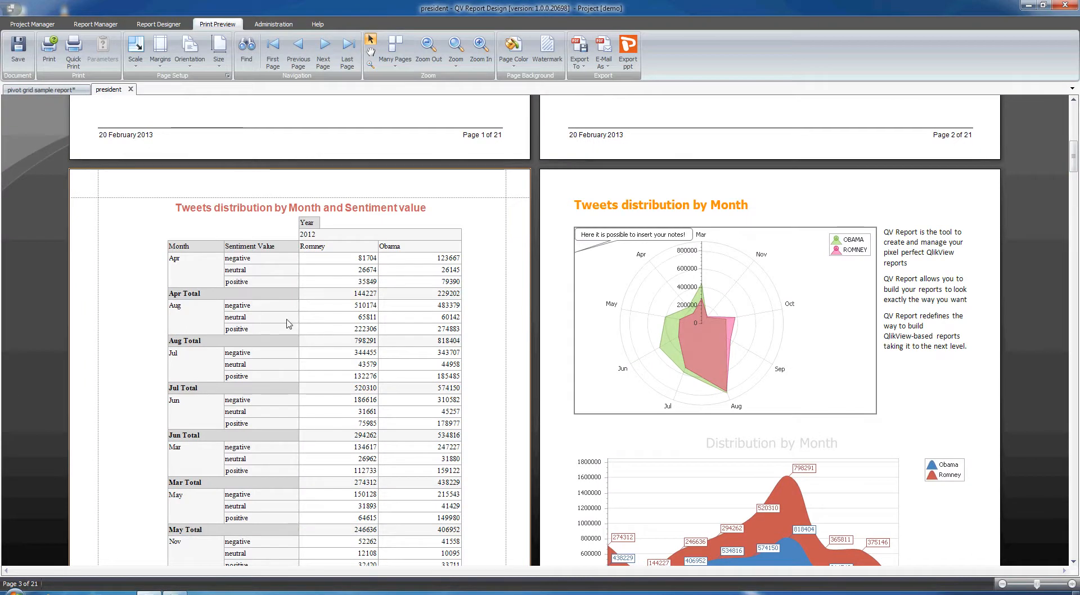
left_click(159, 26)
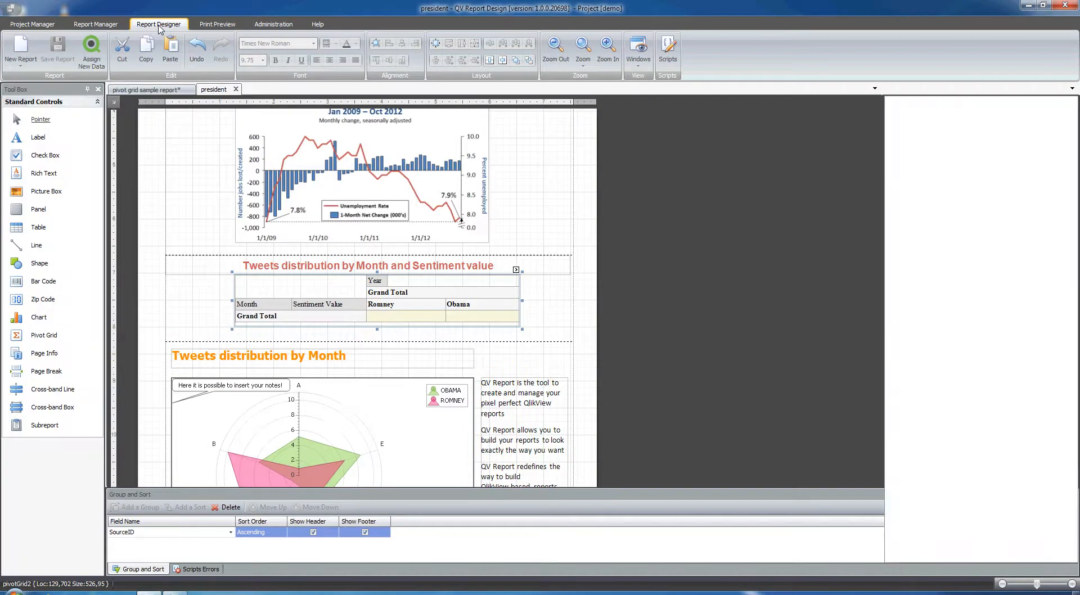
In the pivot grid sample report, add a Pivot Grid below the title in the enlarged header band, sized about 436 by 118
left_click(147, 90)
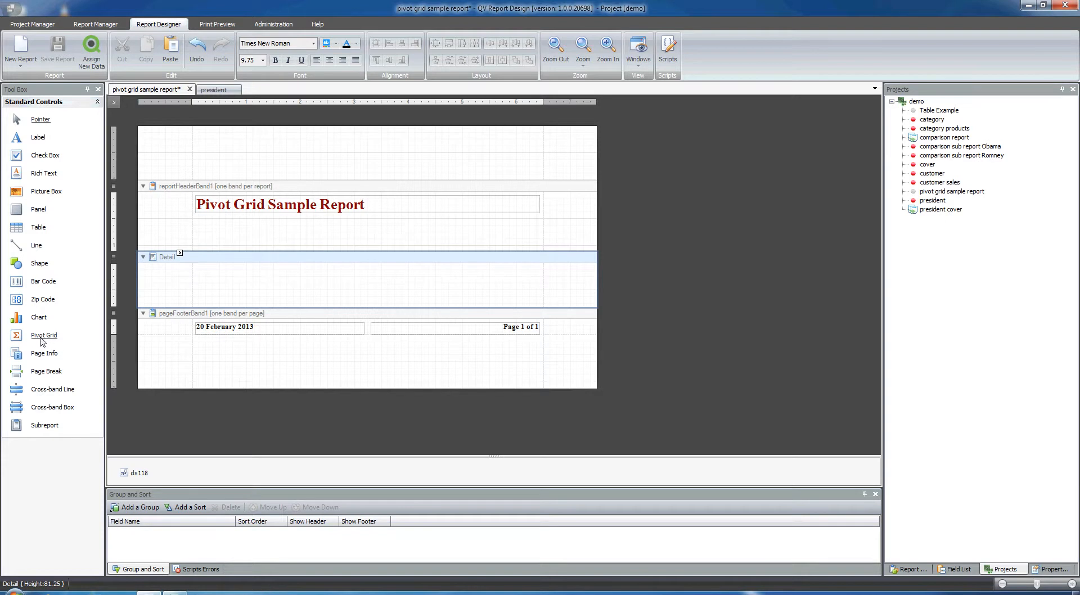
left_click_drag(46, 340, 277, 235)
left_click_drag(362, 250, 360, 297)
left_click_drag(327, 235, 477, 292)
left_click_drag(380, 261, 388, 261)
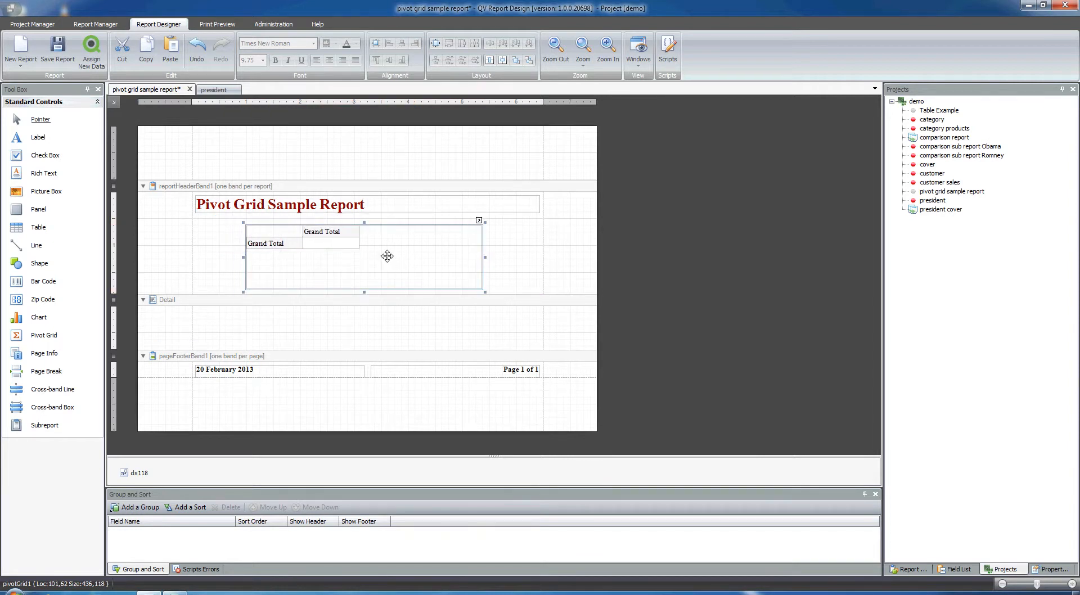
Run the pivot grid's designer and retrieve all data source fields into the pivot grid
left_click(479, 222)
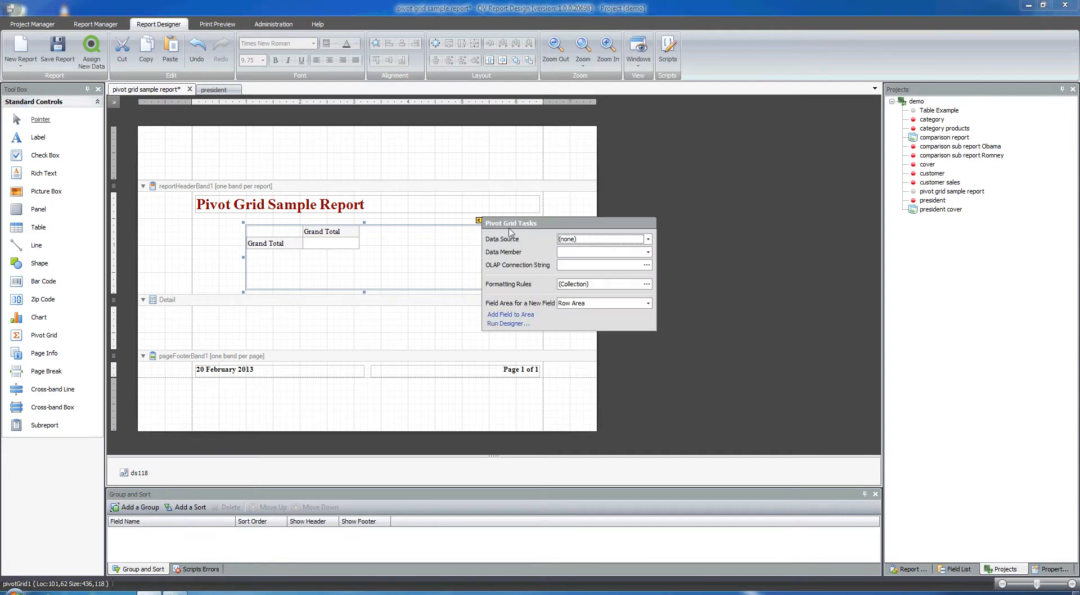
left_click(504, 325)
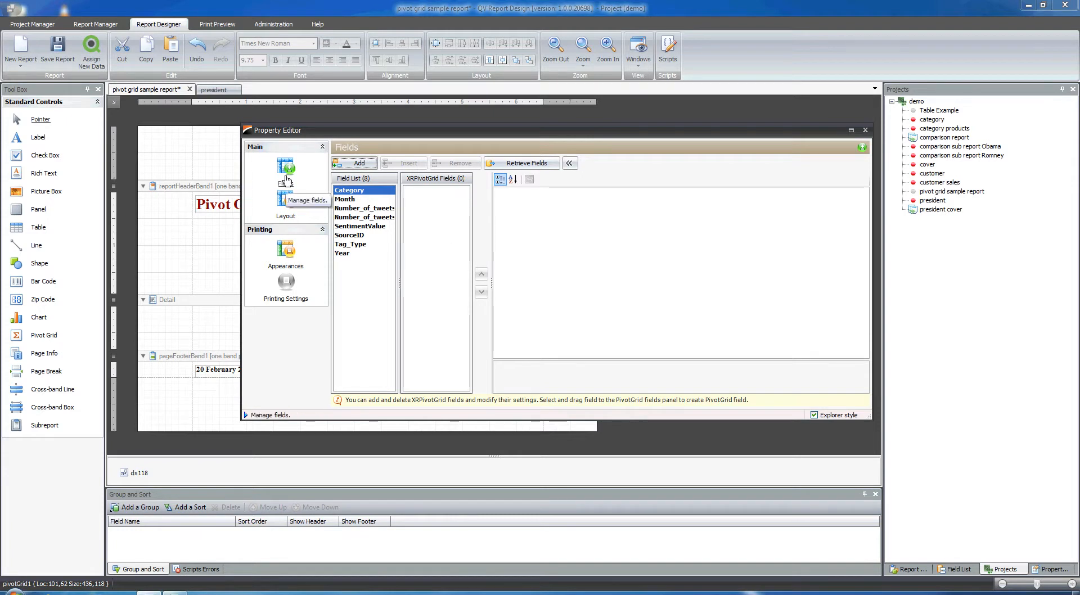
left_click_drag(343, 137, 332, 141)
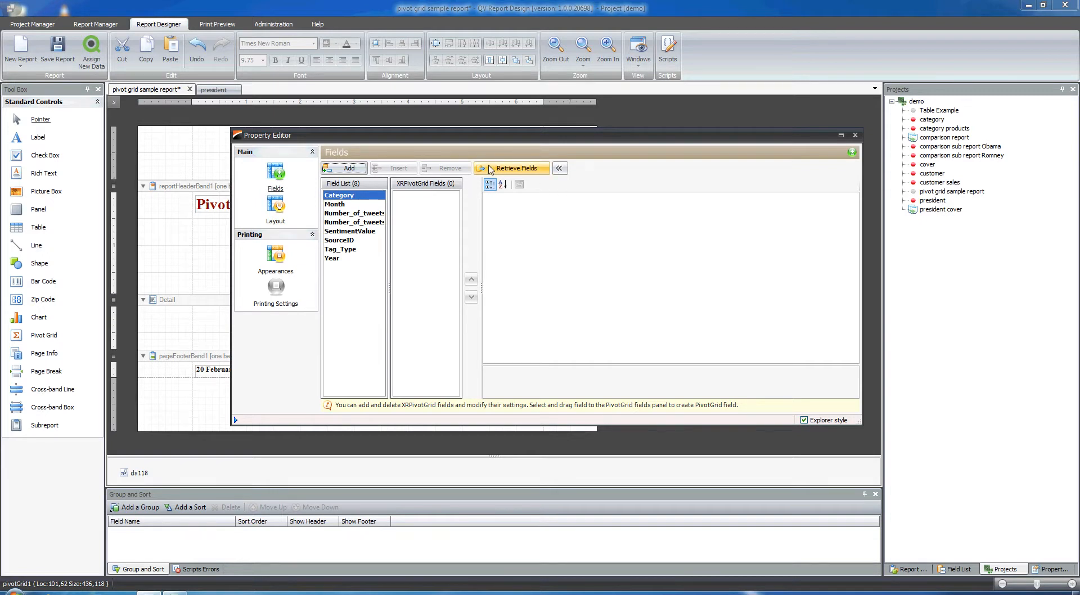
left_click(517, 170)
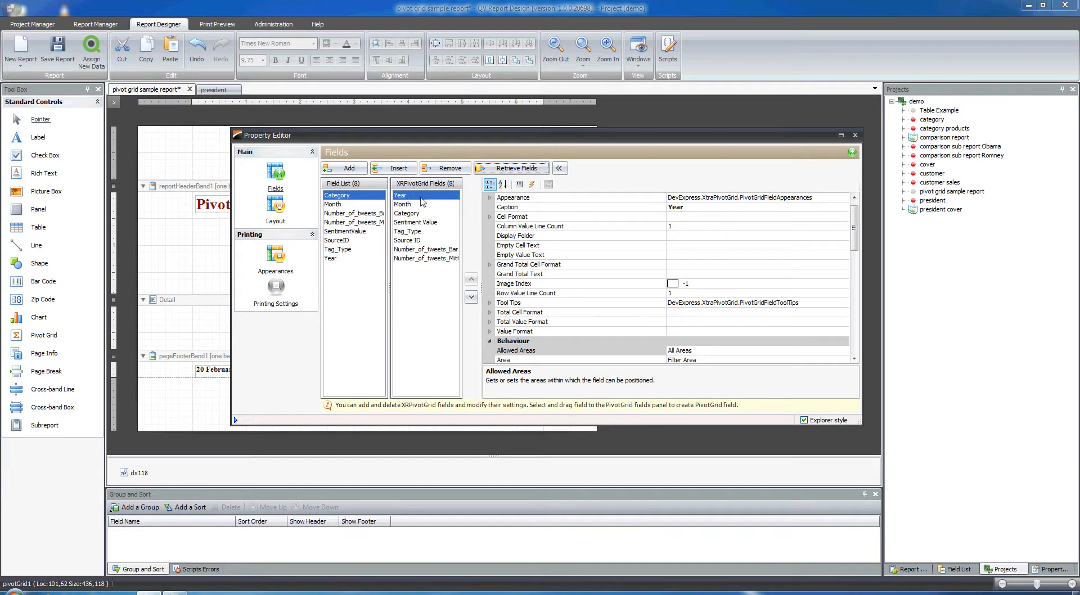
Remove the Tag_Type, Source ID and Category fields from the pivot grid
left_click(415, 231)
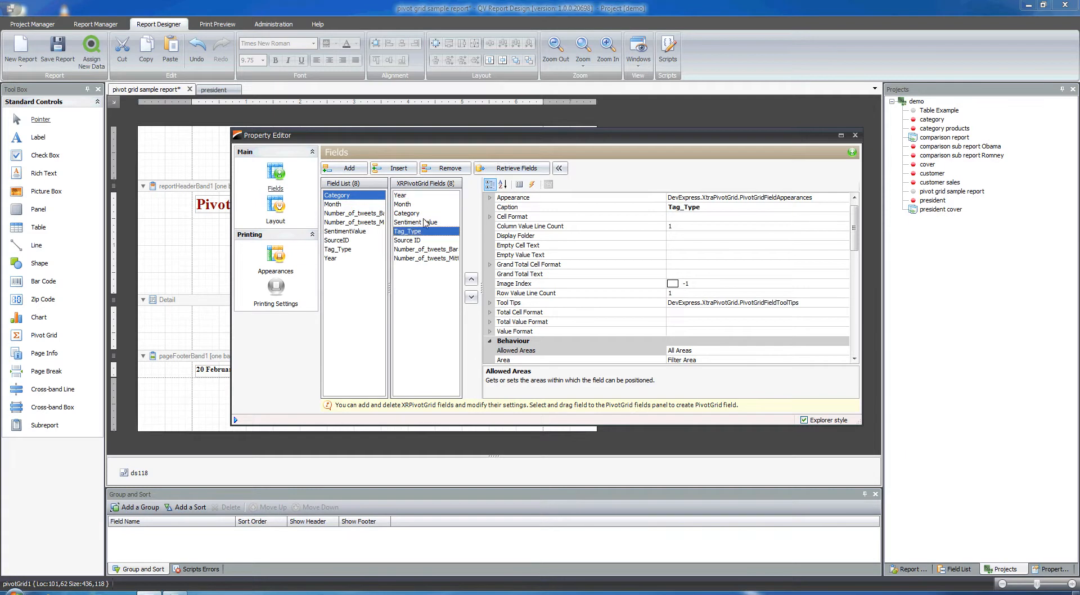
left_click(450, 168)
left_click(450, 168)
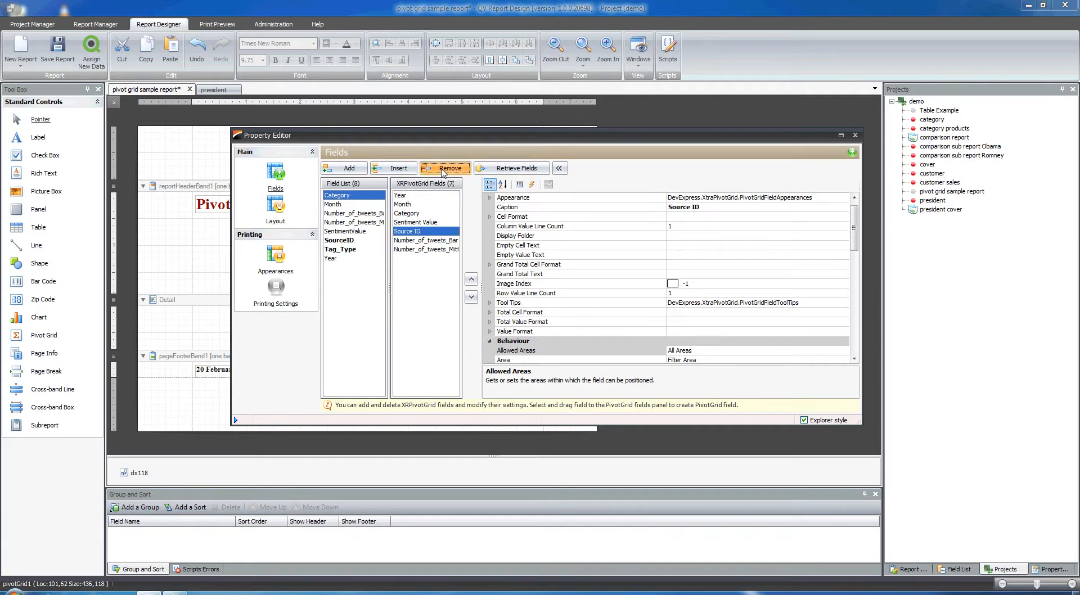
left_click(410, 213)
left_click(450, 168)
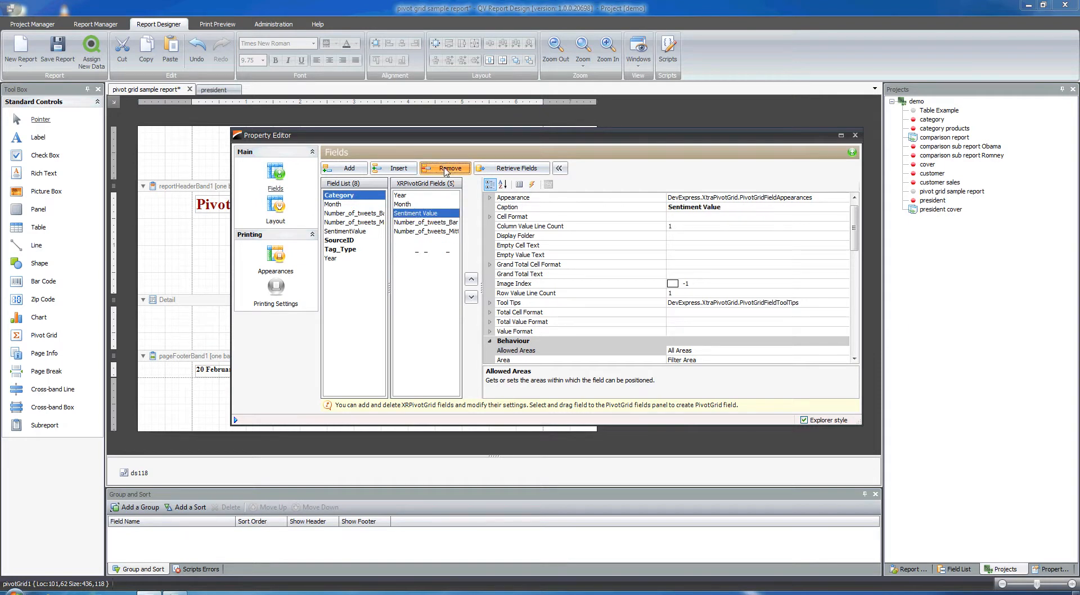
Set the caption of the Number_of_tweets_Barack_Obama field to Obama
left_click(427, 223)
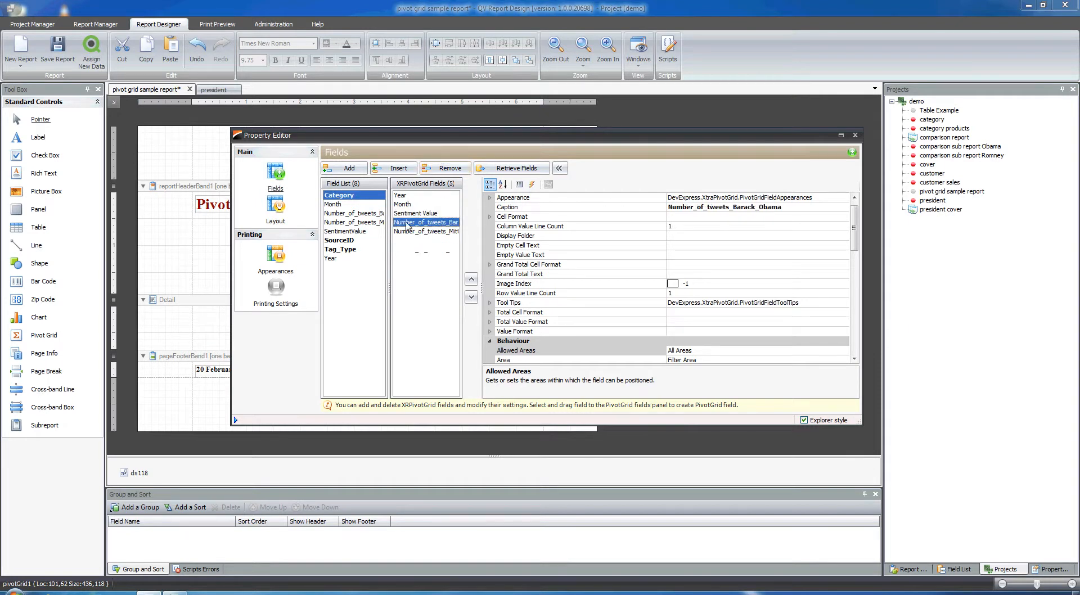
left_click(708, 207)
left_click_drag(793, 208, 670, 210)
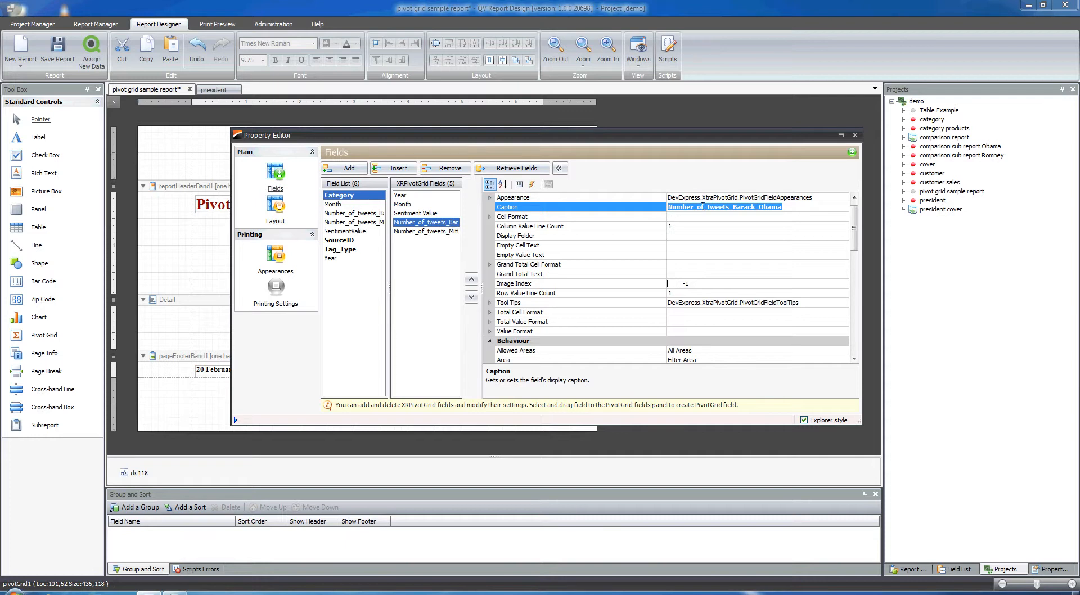
type("O")
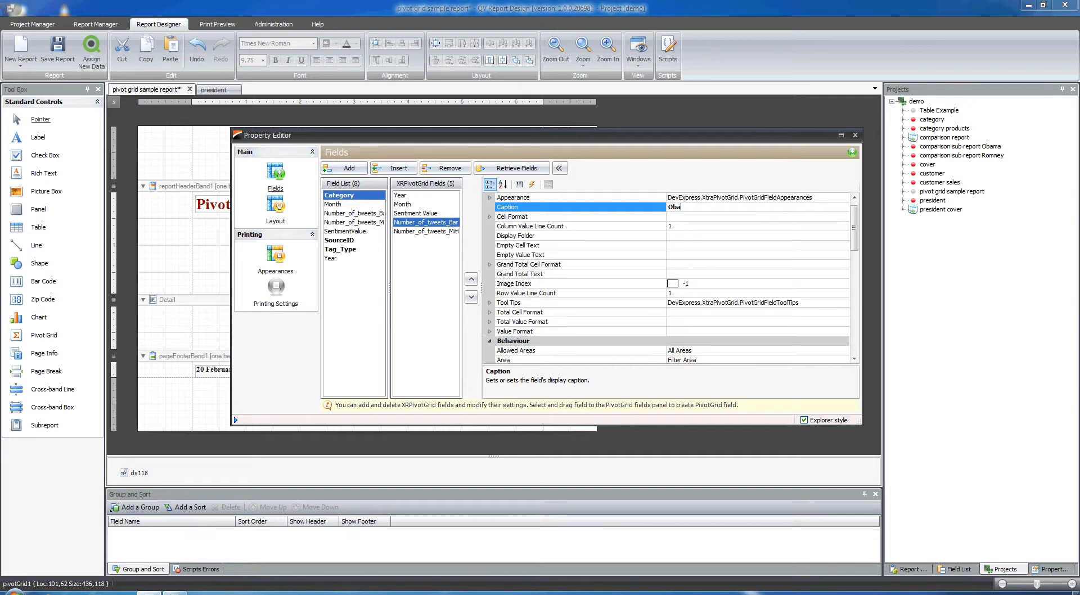
Set the caption of the Number_of_tweets_Mitt_Romney field to Romney
left_click(430, 232)
left_click(680, 209)
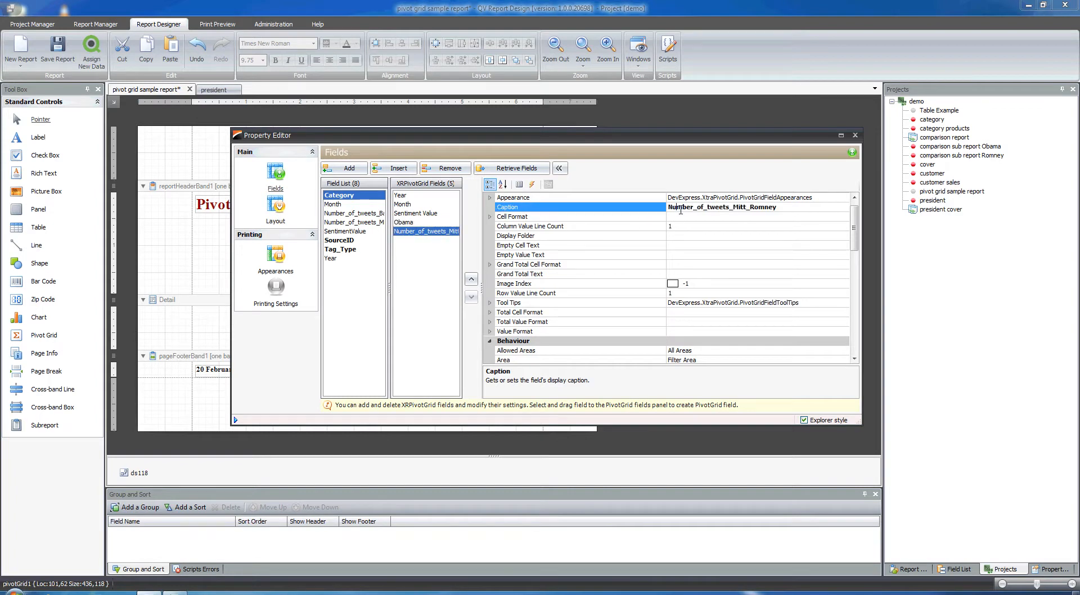
left_click_drag(752, 209, 663, 218)
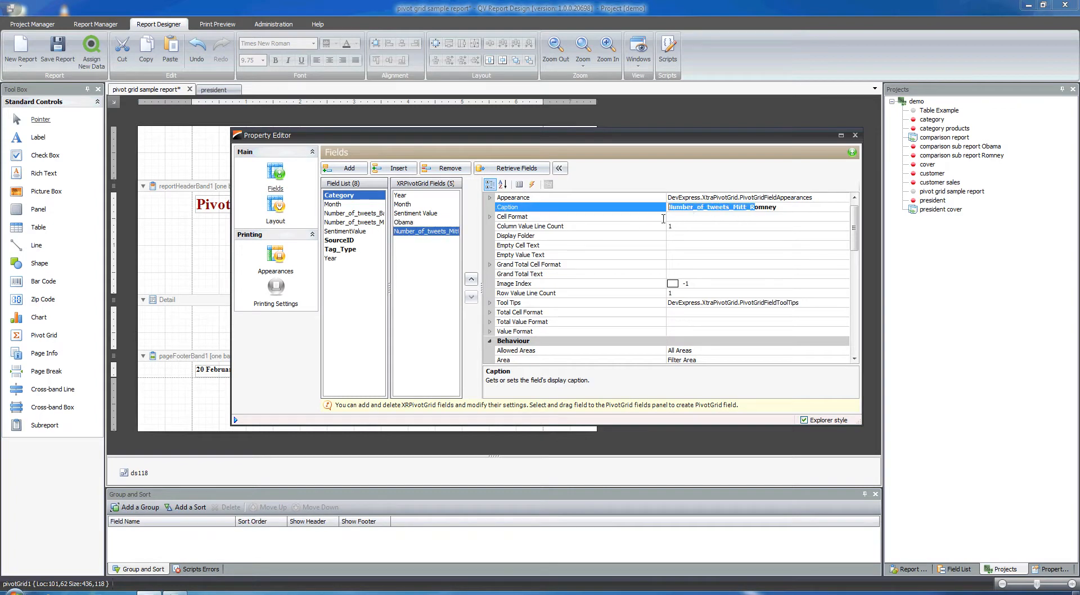
type("R")
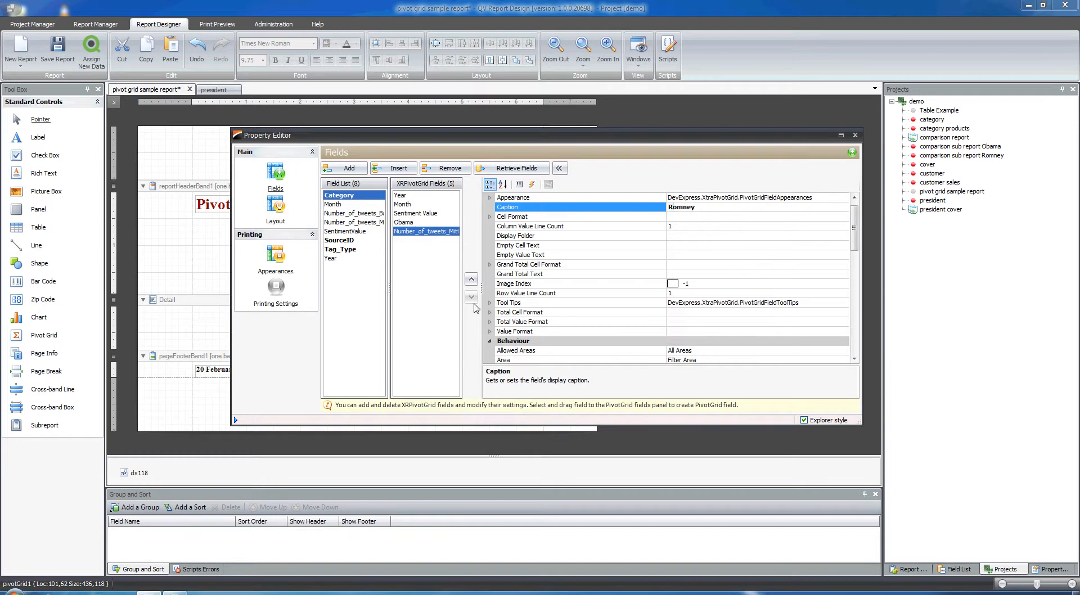
Lay out the pivot grid with Year as column, Sentiment Value and Month as rows, Obama and Romney as data, and apply it
left_click(274, 208)
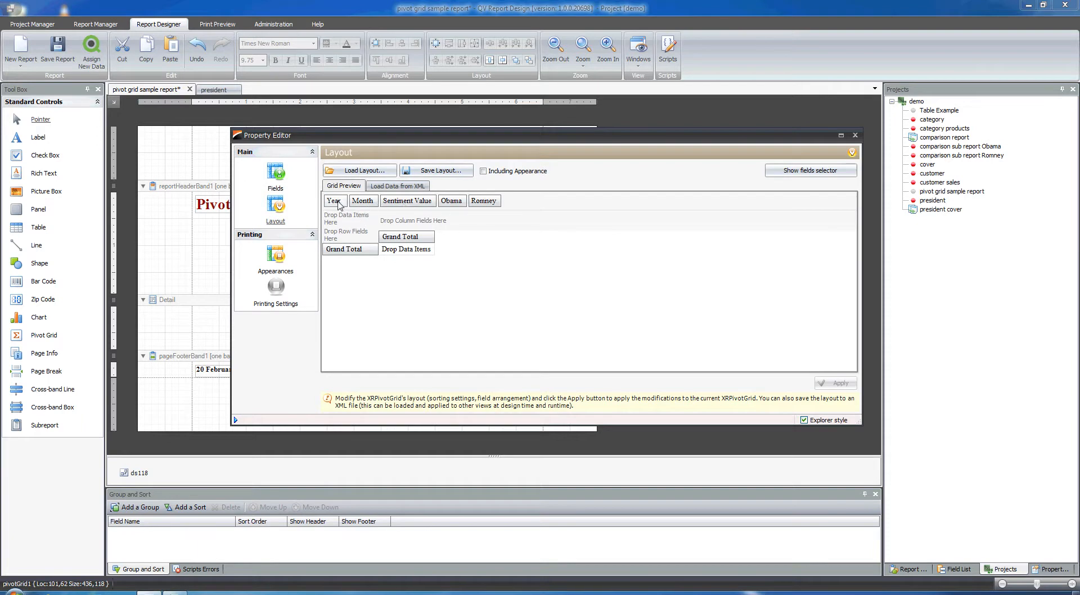
left_click_drag(339, 201, 328, 246)
left_click_drag(334, 201, 393, 228)
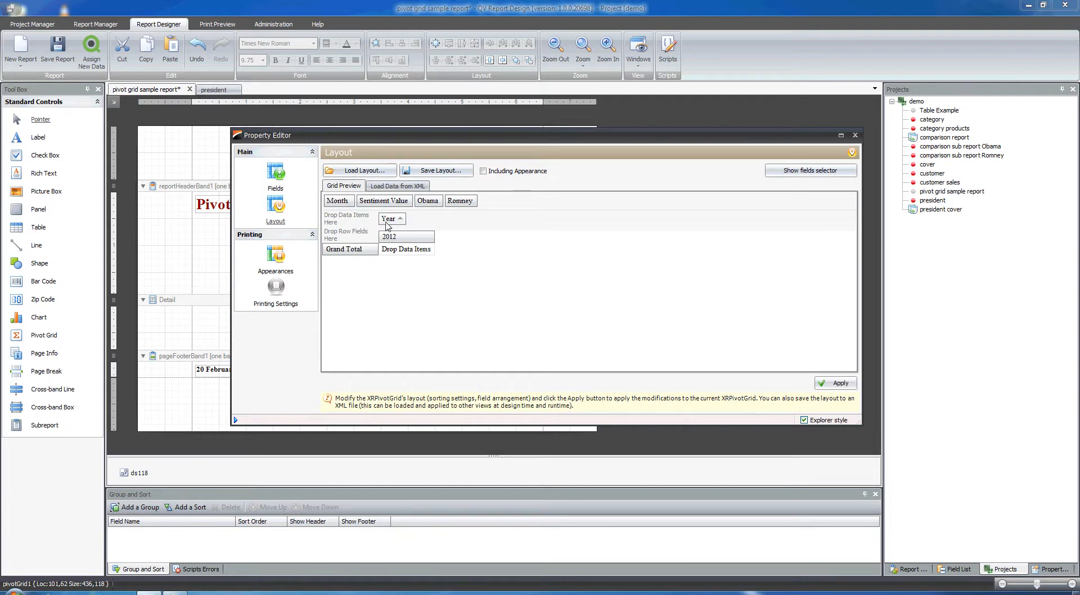
left_click_drag(344, 204, 338, 245)
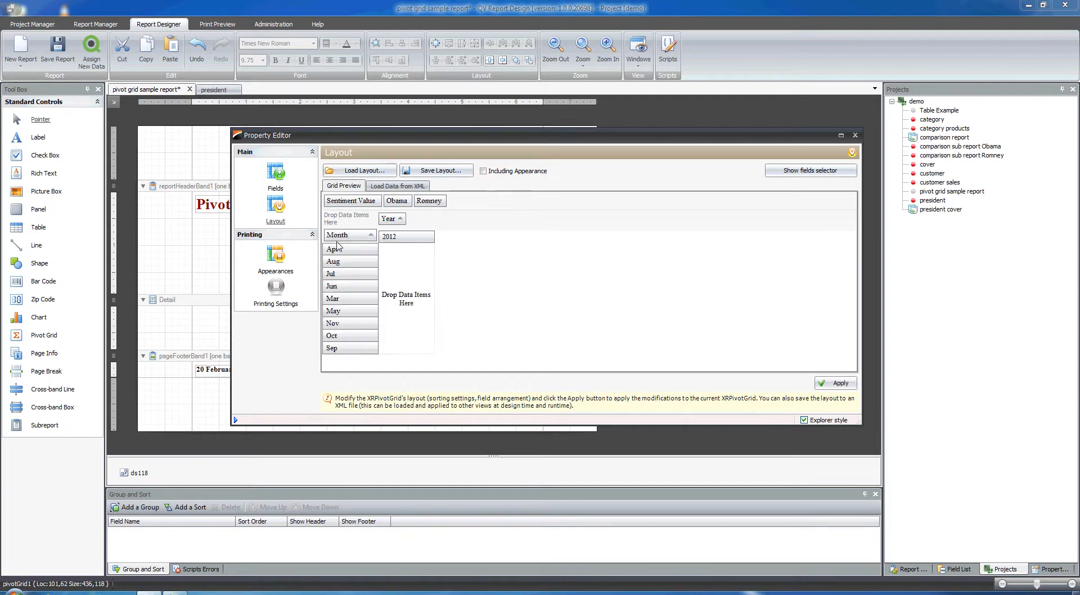
left_click_drag(350, 203, 453, 275)
left_click_drag(339, 201, 463, 268)
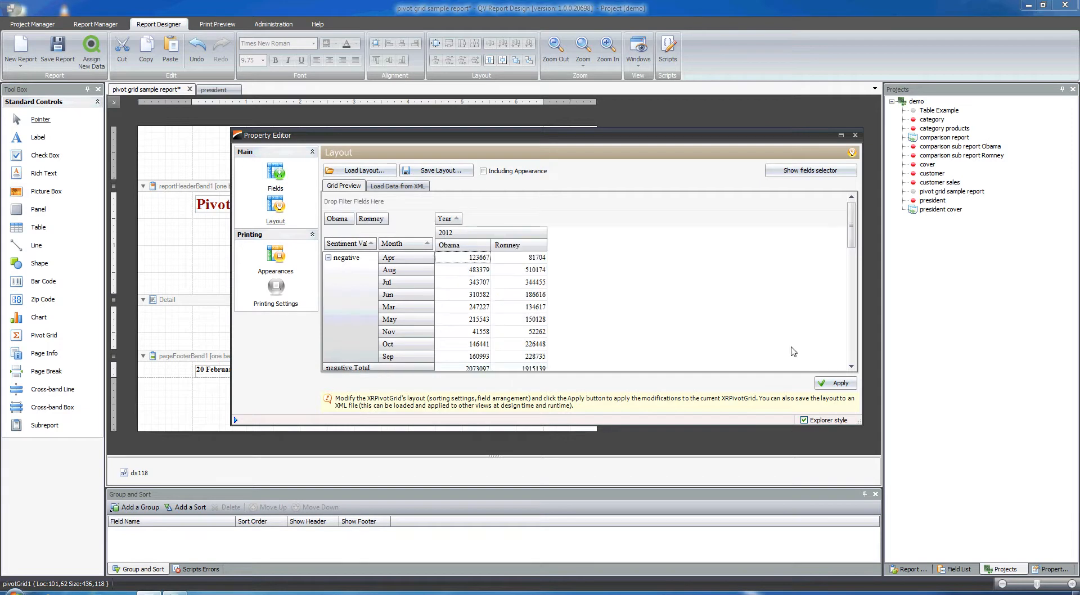
left_click(838, 383)
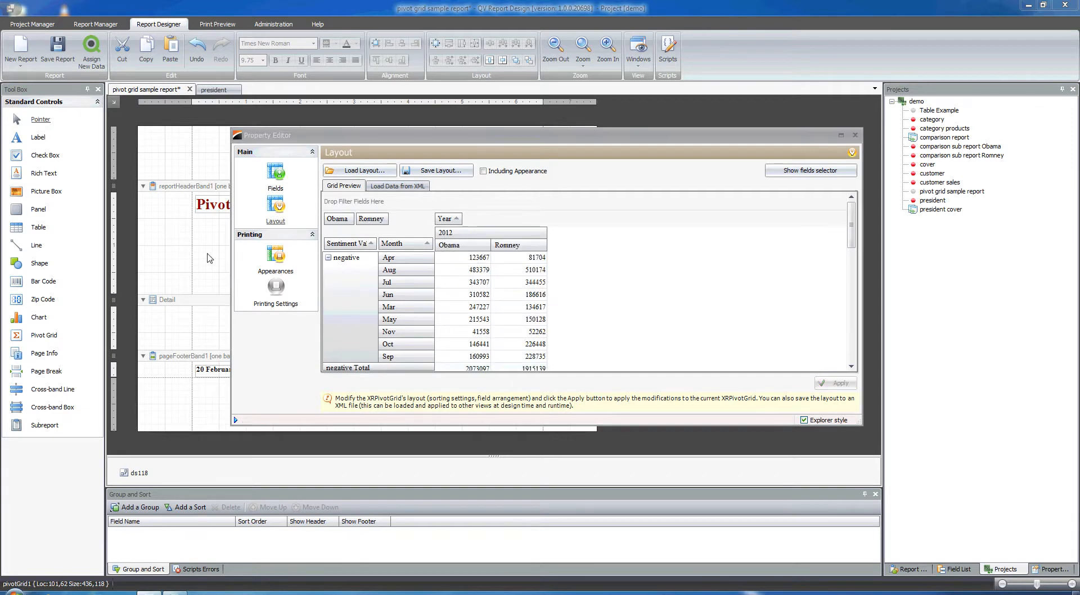
left_click(855, 136)
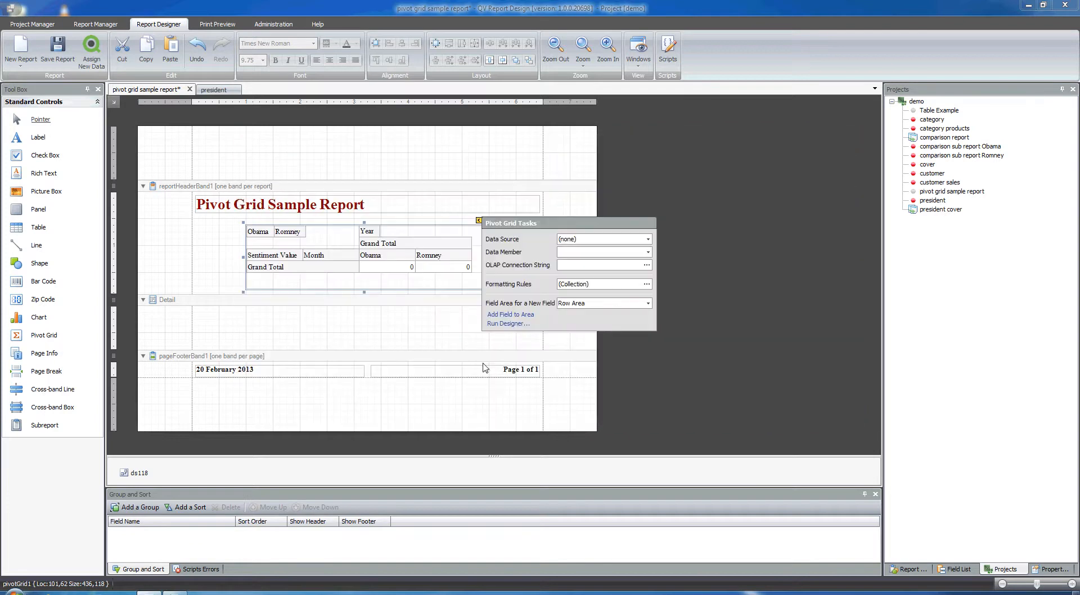
Preview the pivot grid sample report to check the grid's output, and return to the design view
left_click(442, 331)
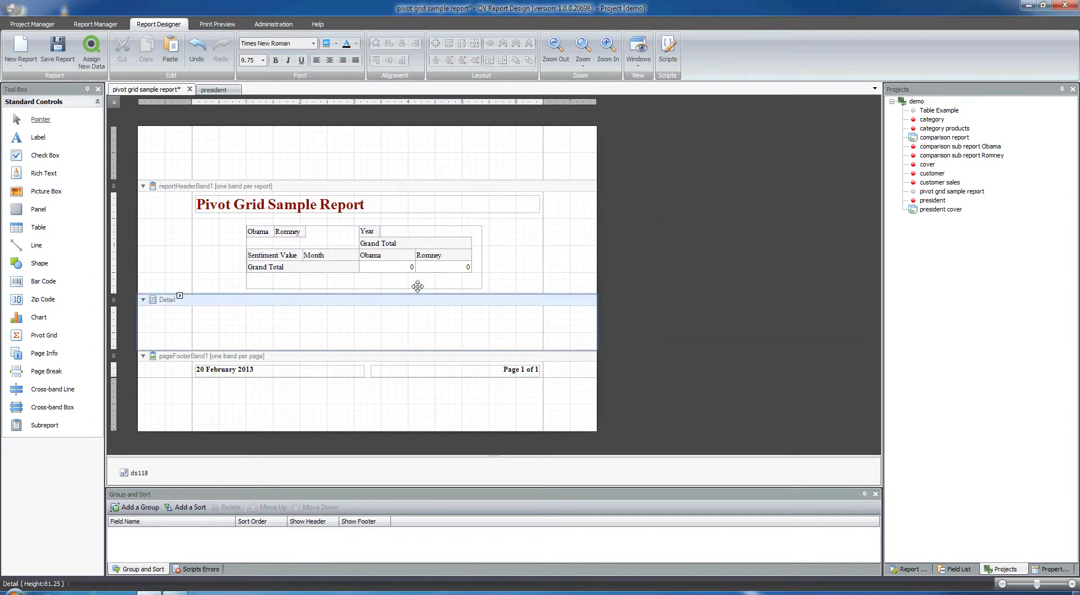
left_click(216, 25)
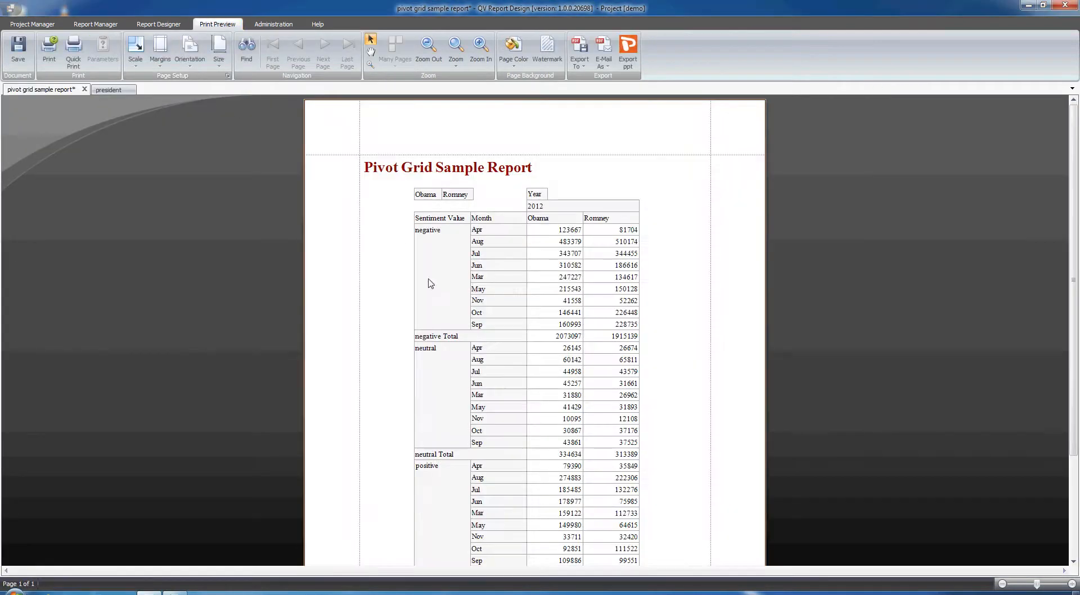
left_click(152, 23)
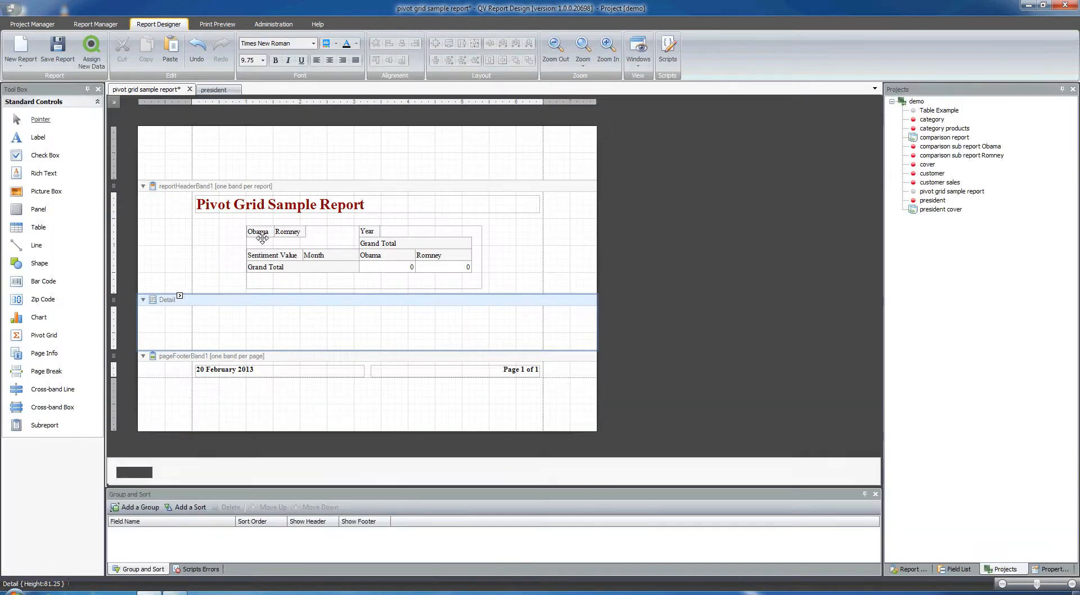
Hide the Obama and Romney data headers of the pivot grid by setting Show Data Headers to No in its View Options
left_click(260, 232)
left_click(281, 233)
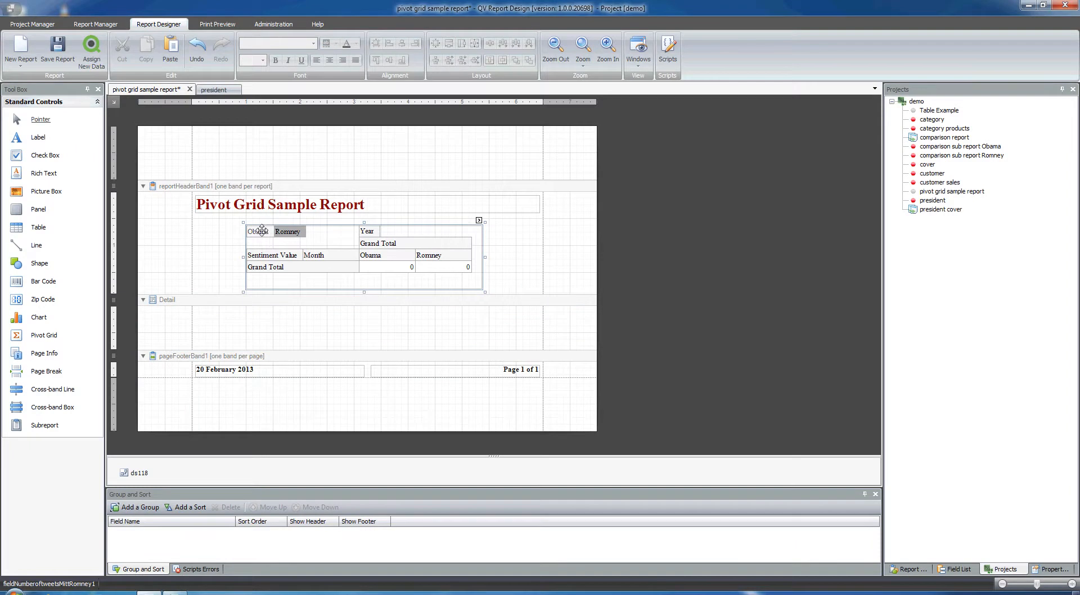
left_click(1050, 569)
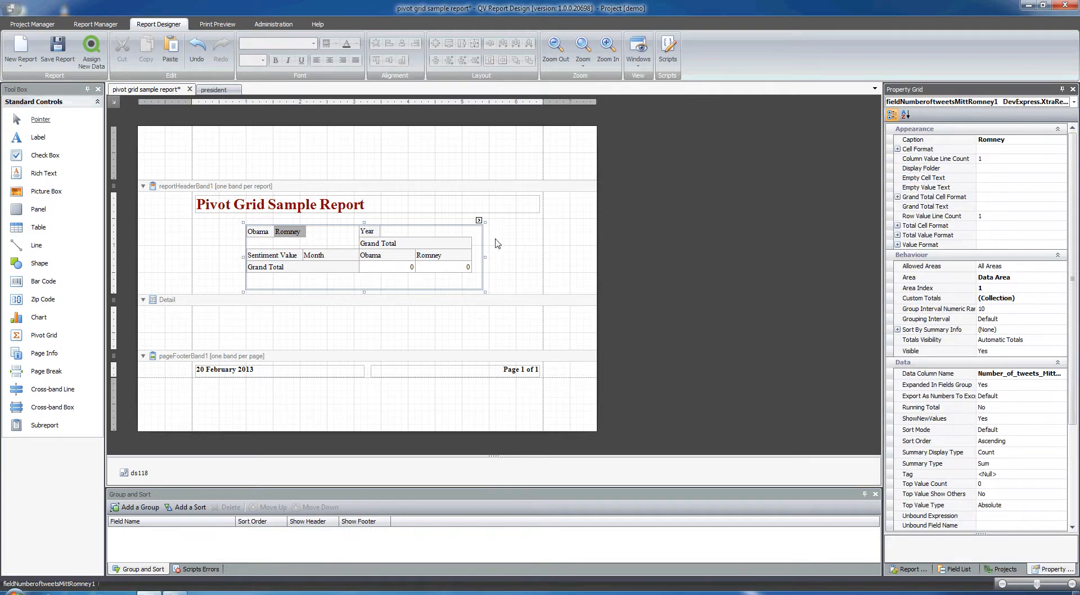
left_click(450, 233)
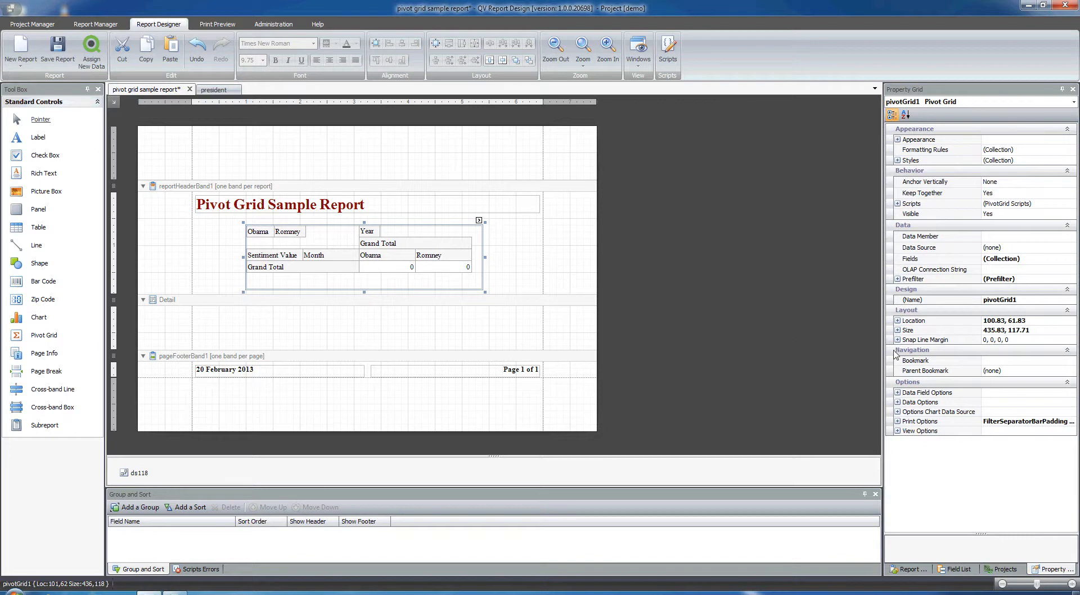
left_click(921, 216)
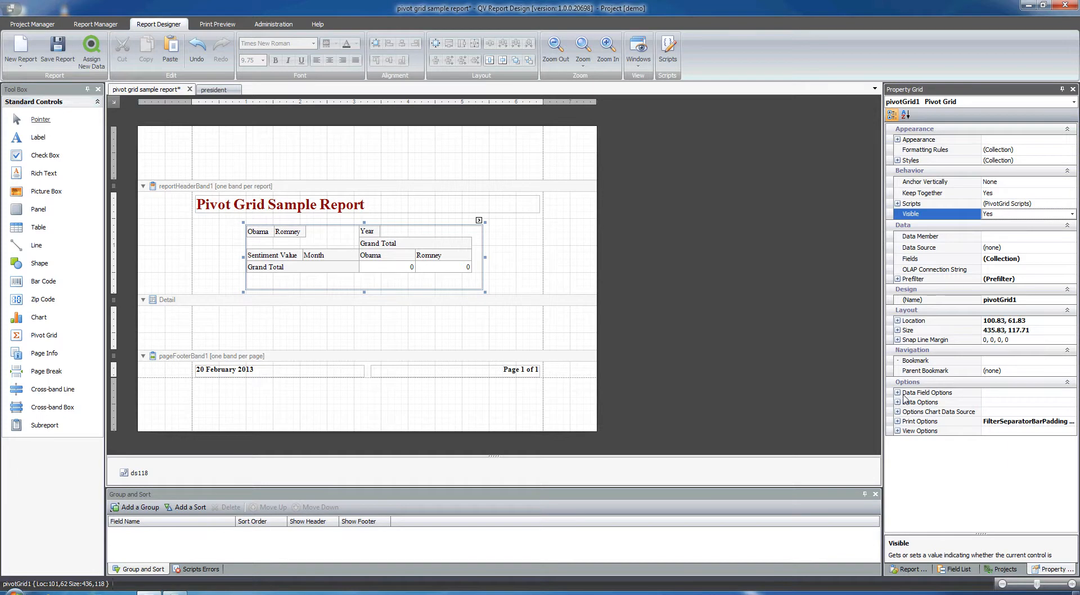
left_click(898, 431)
left_click_drag(1076, 405, 1076, 495)
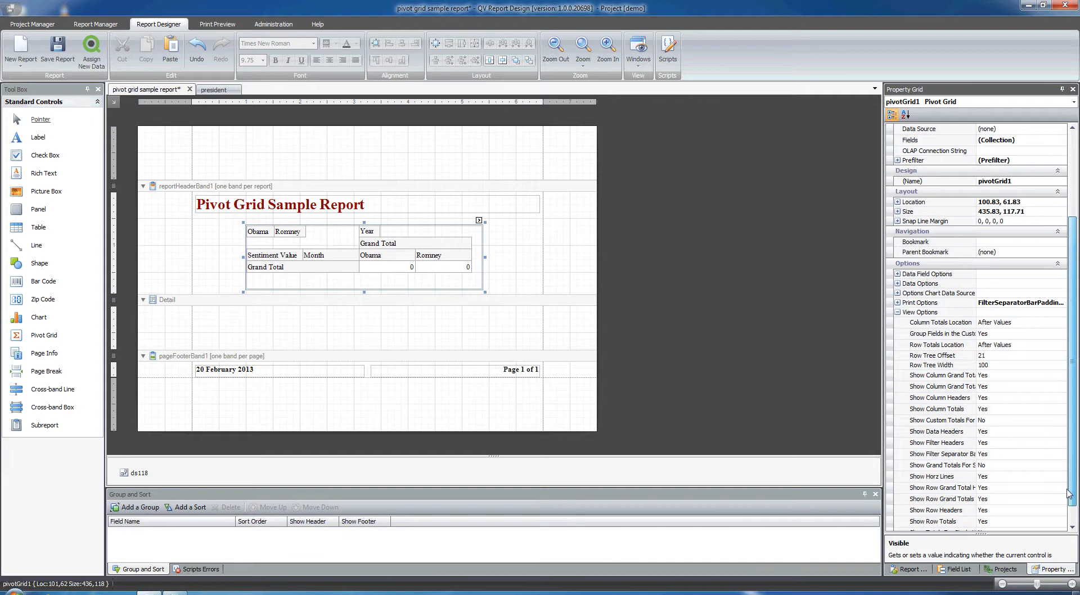
left_click(982, 434)
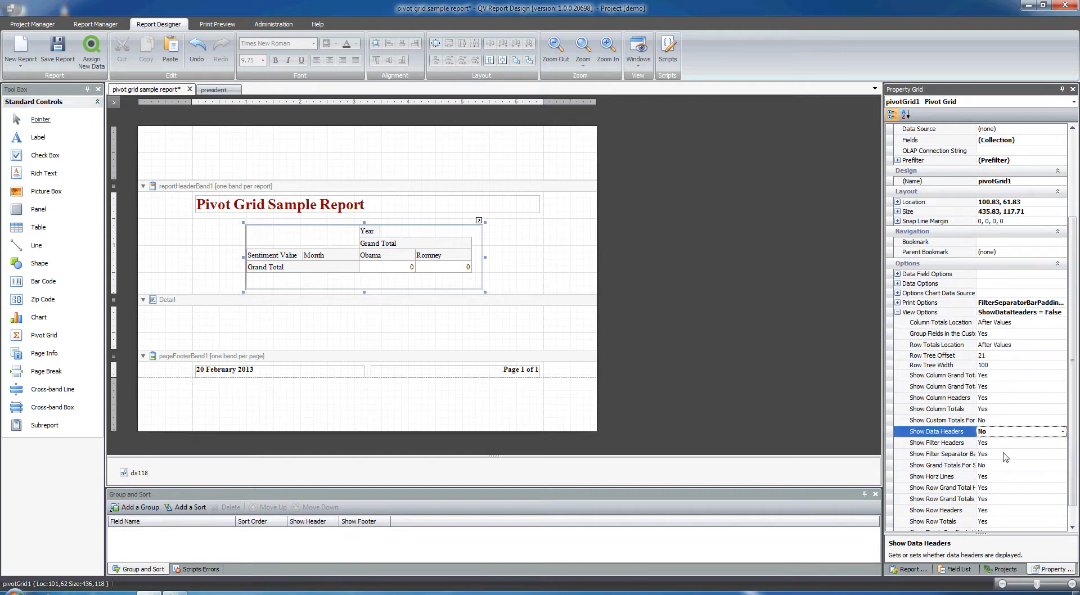
left_click(521, 255)
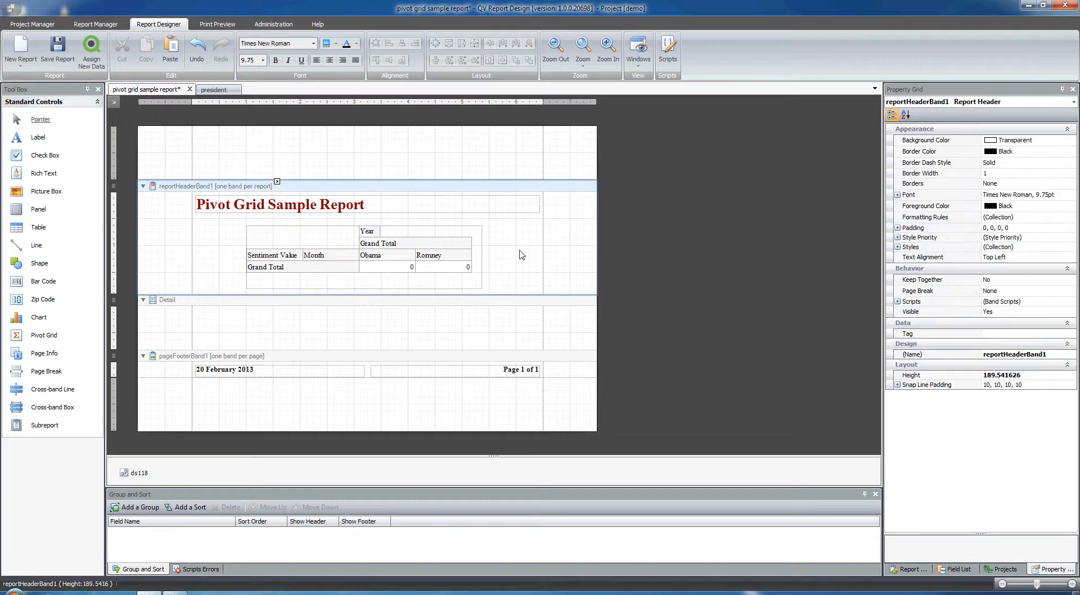
Open the pivot grid's designer at its printing appearances and set the Cell back color to 255, 224, 192
left_click(335, 239)
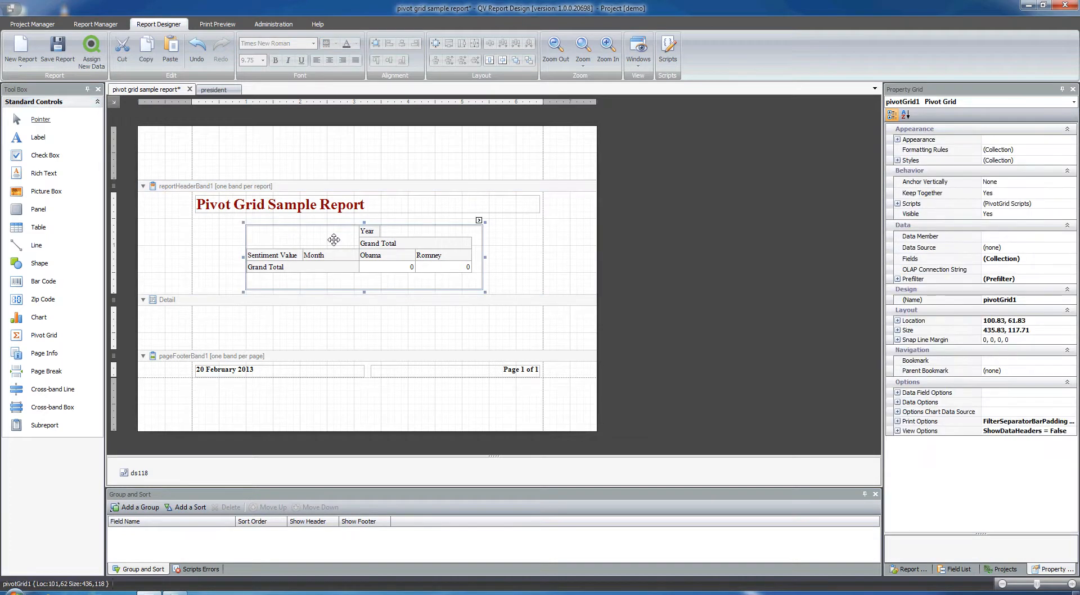
left_click(478, 221)
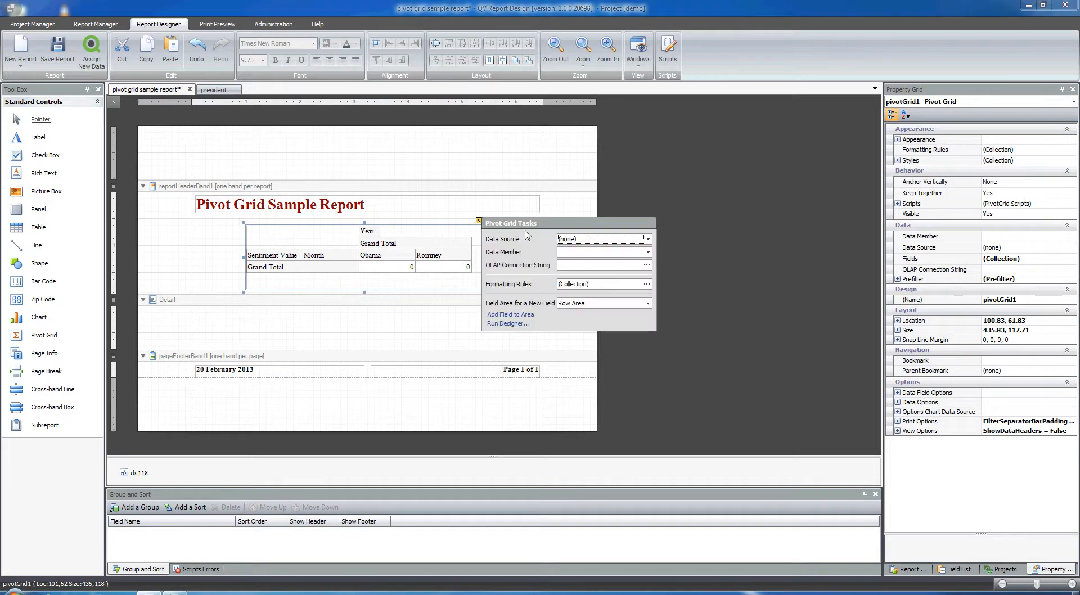
left_click(507, 324)
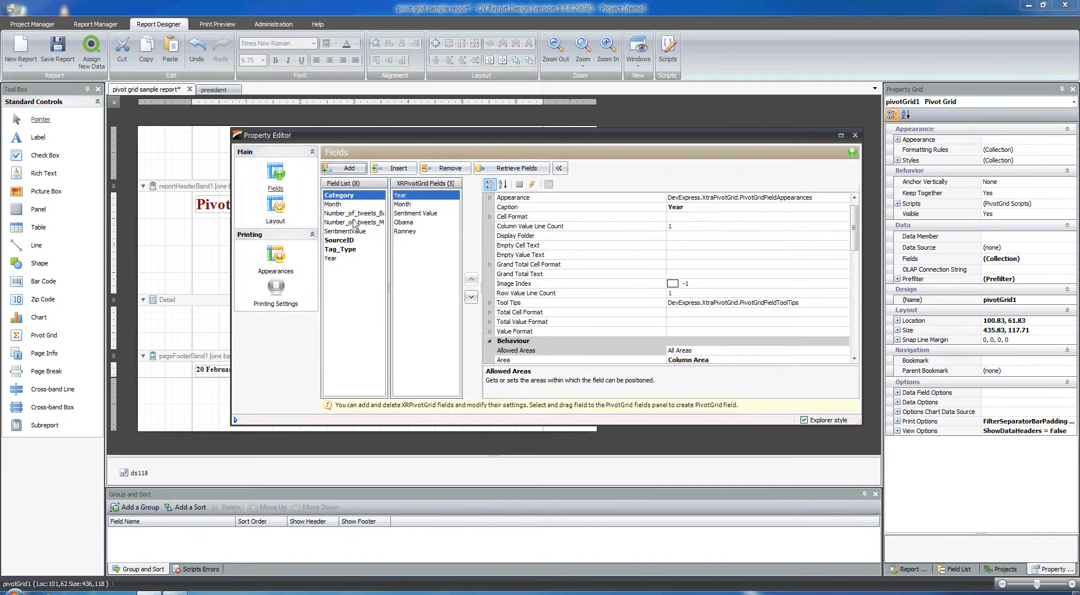
left_click(275, 257)
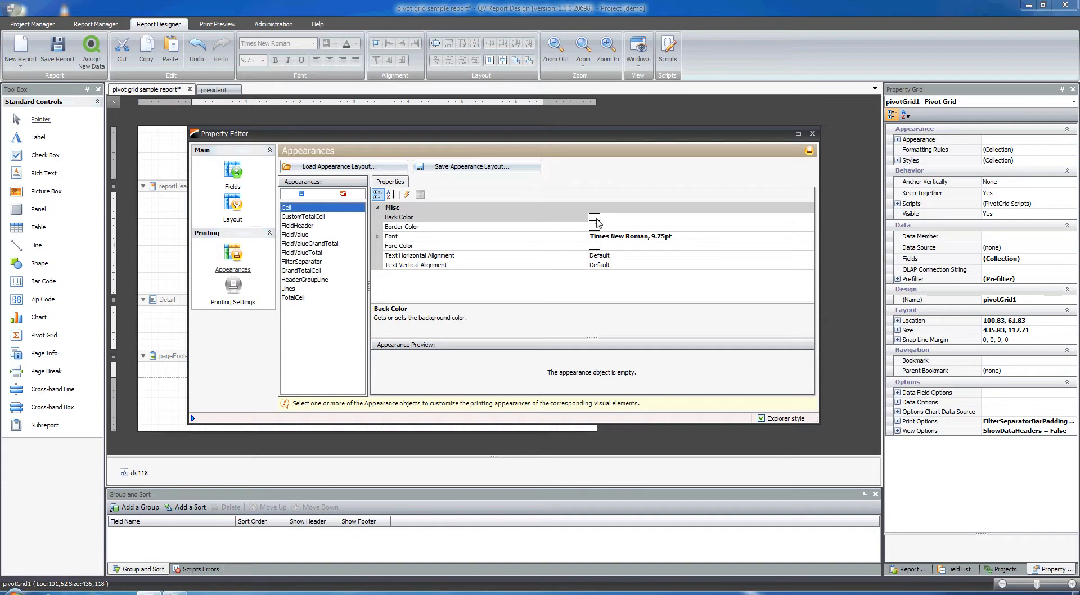
left_click(594, 218)
left_click(808, 218)
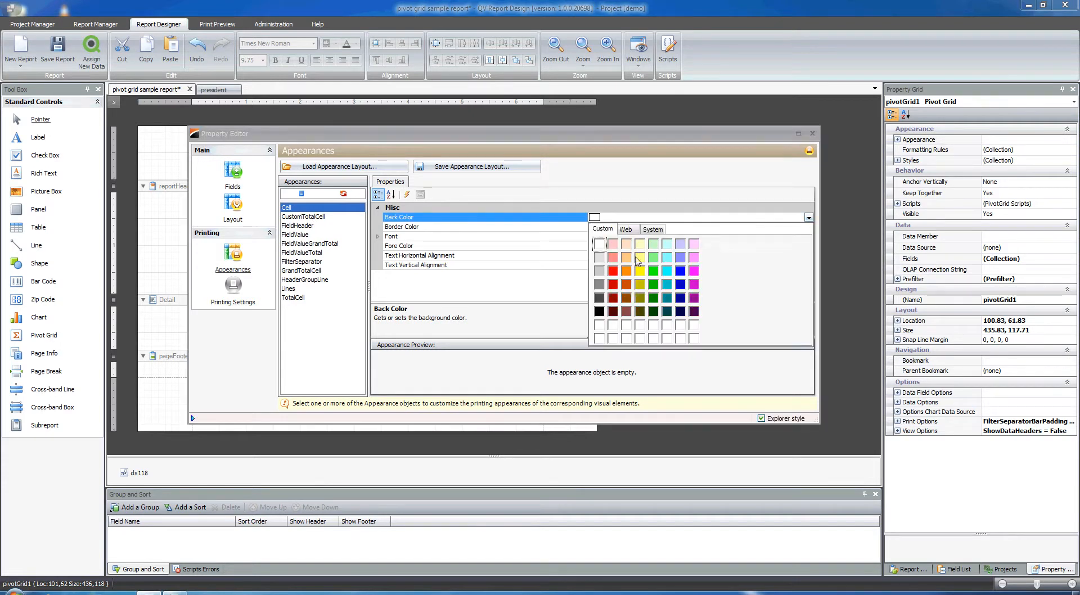
left_click(628, 246)
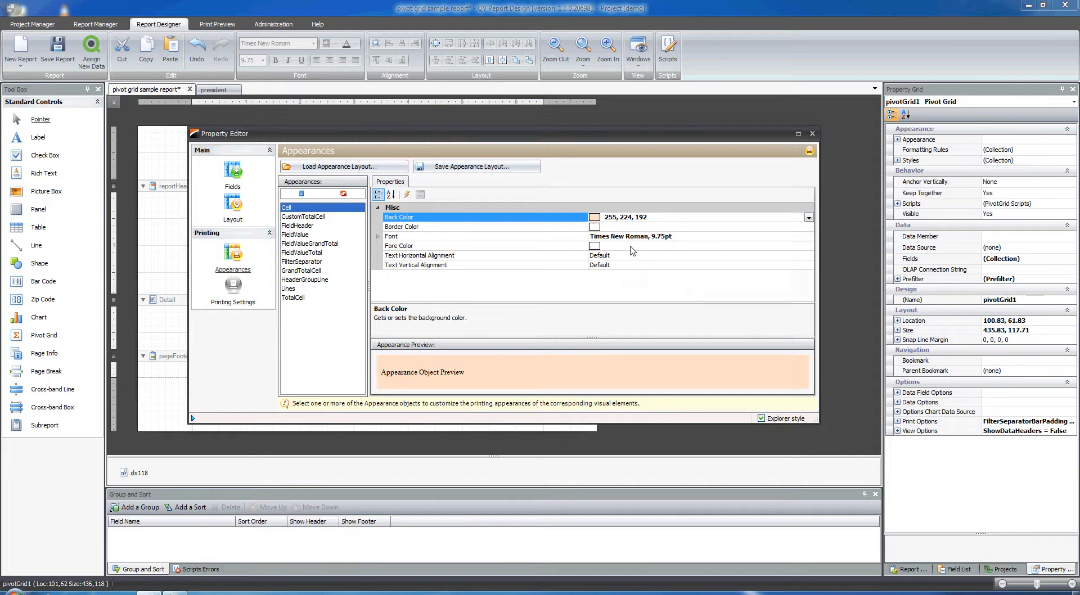
Set the border color of the pivot grid's Cell appearance to Silver
left_click(599, 228)
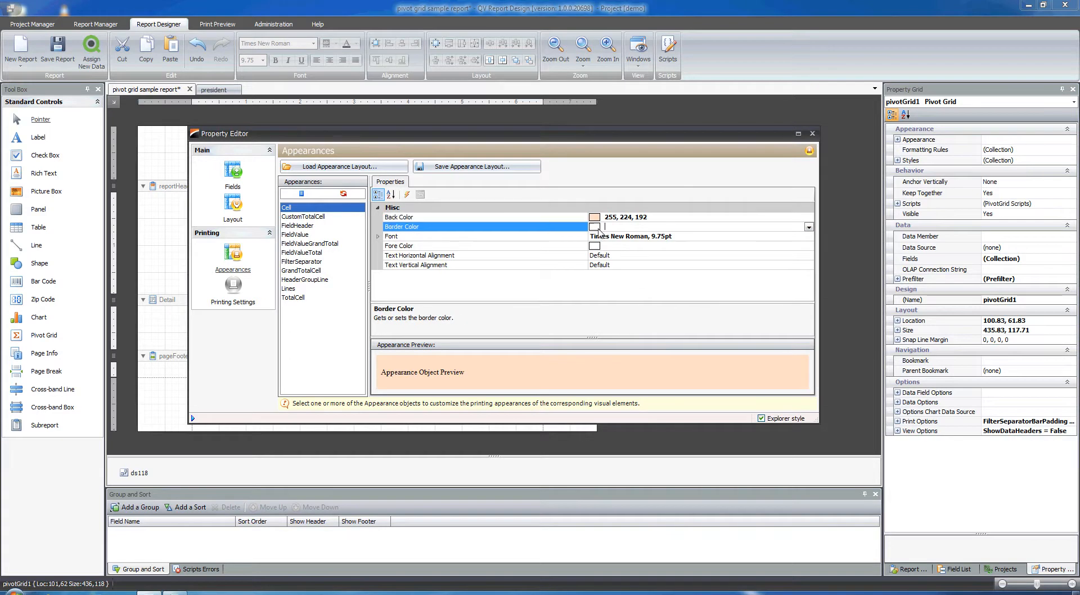
left_click(808, 228)
left_click(600, 280)
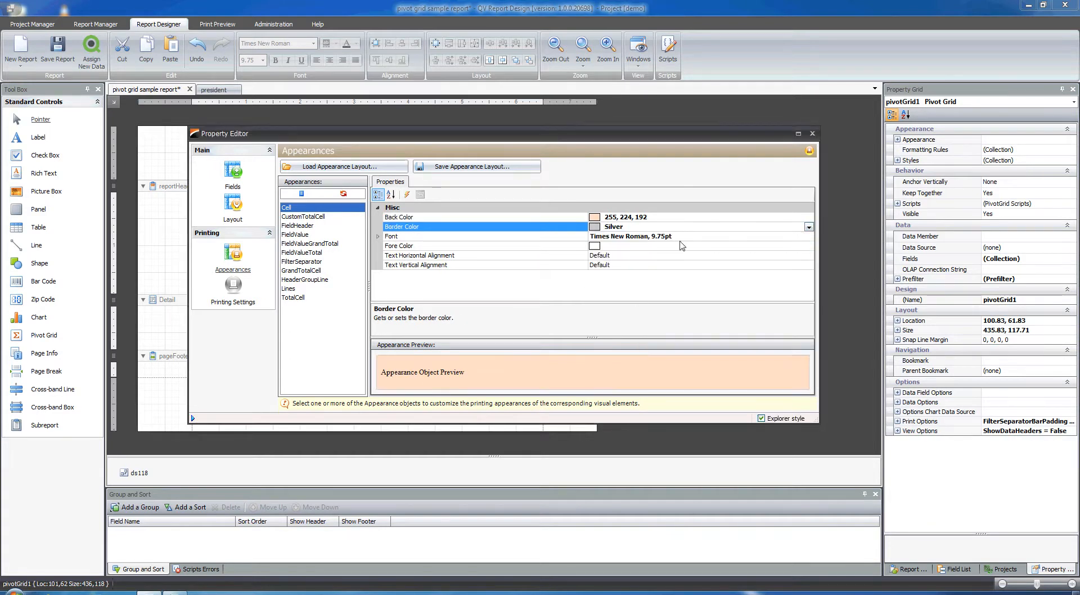
Set the Cell appearance's font to Verdana, bold, 12 pt, and close the property editor
left_click(663, 236)
left_click(808, 237)
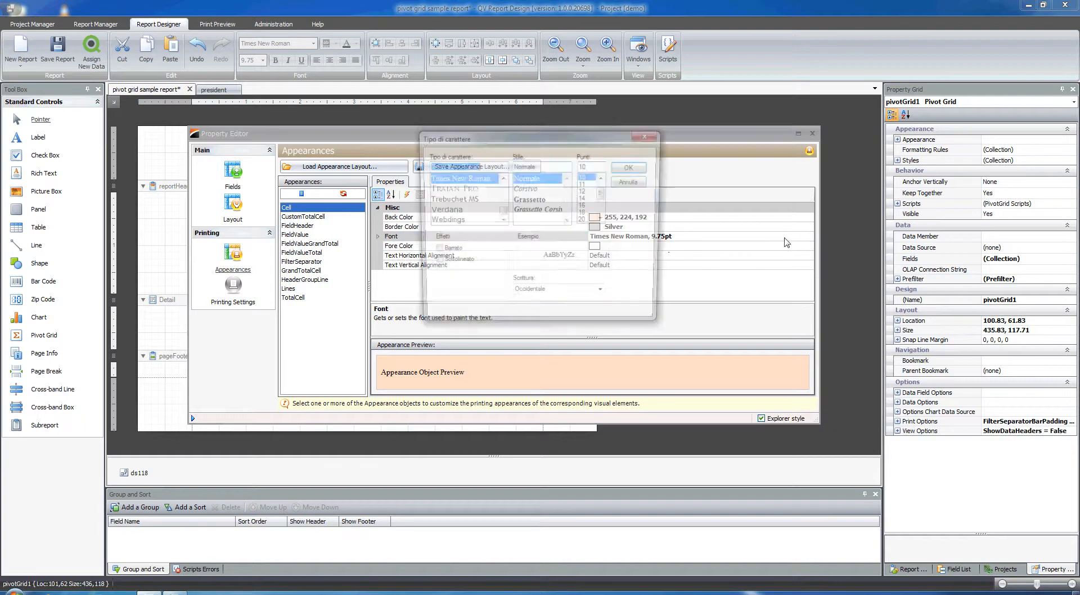
left_click(461, 211)
left_click(584, 190)
left_click(534, 200)
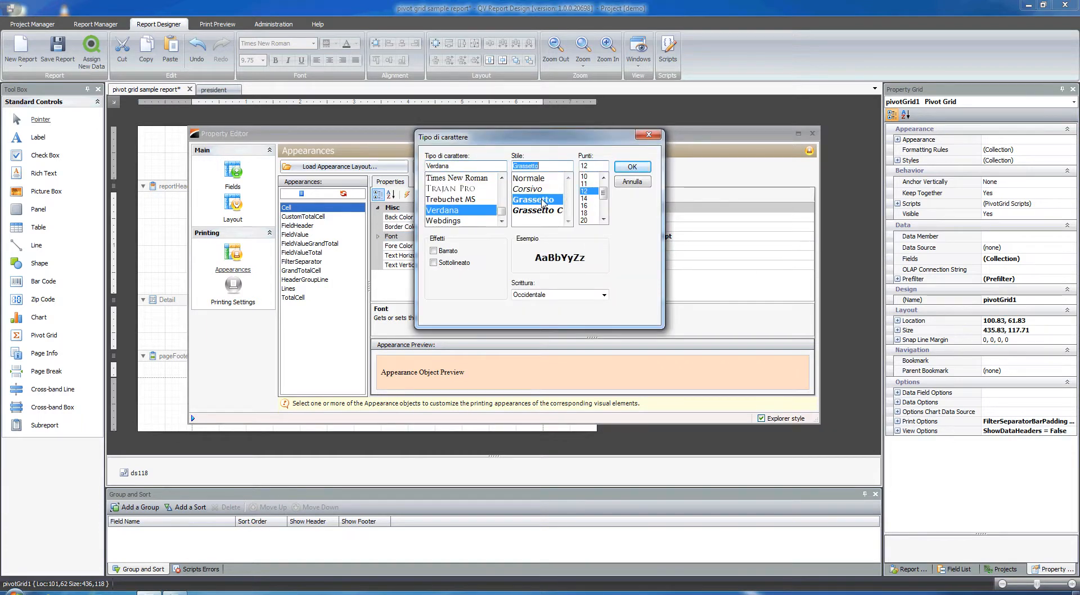
left_click(632, 166)
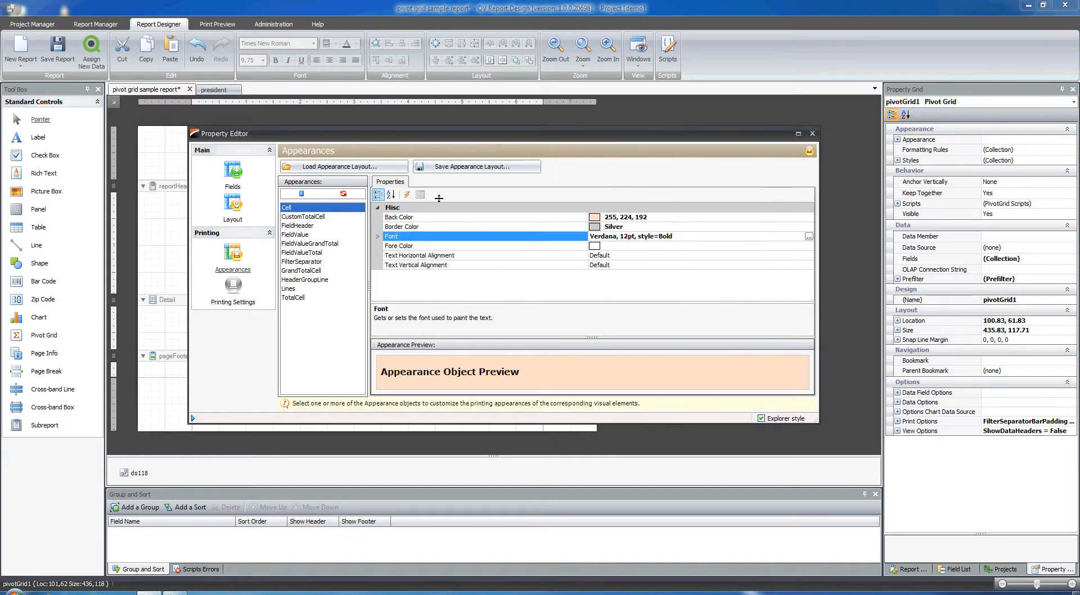
left_click(813, 133)
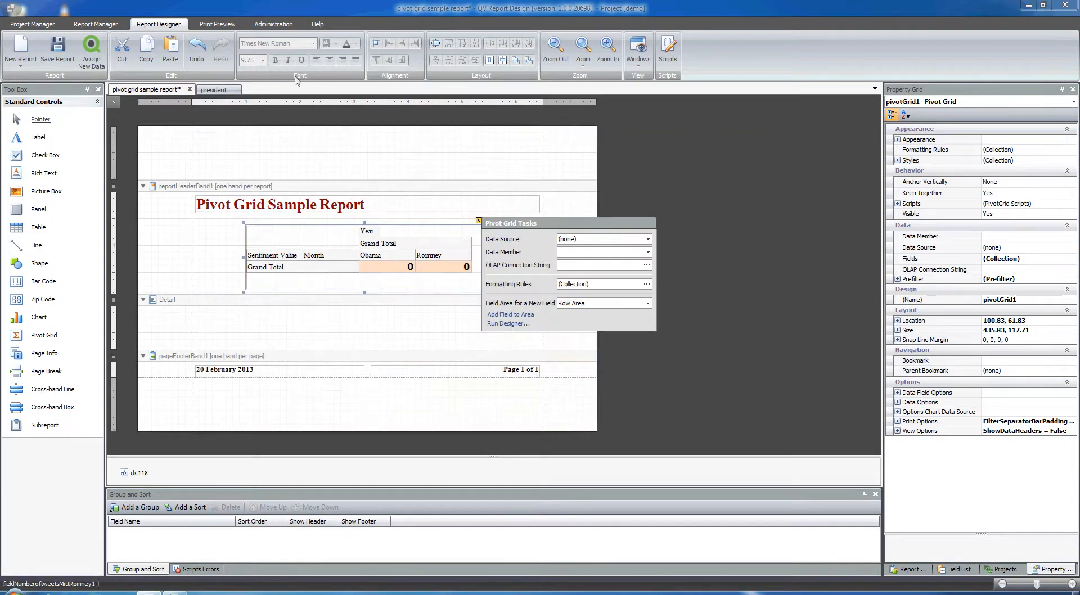
Preview the report to check the pivot grid's cell formatting down to the grand total, and return to the design view
left_click(217, 26)
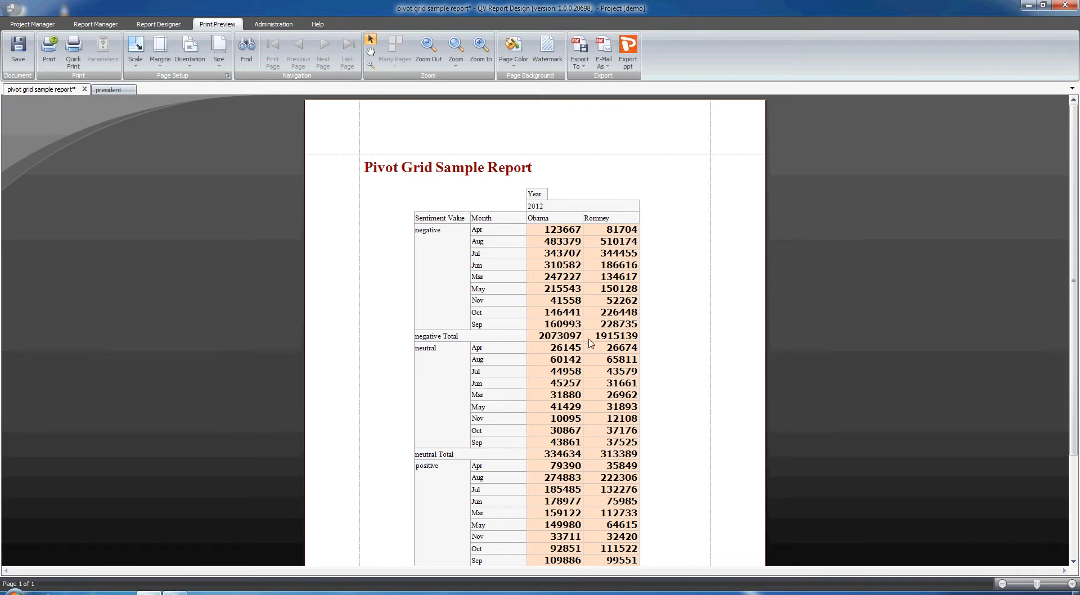
scroll(526, 348, "down", 5)
scroll(526, 348, "up", 4)
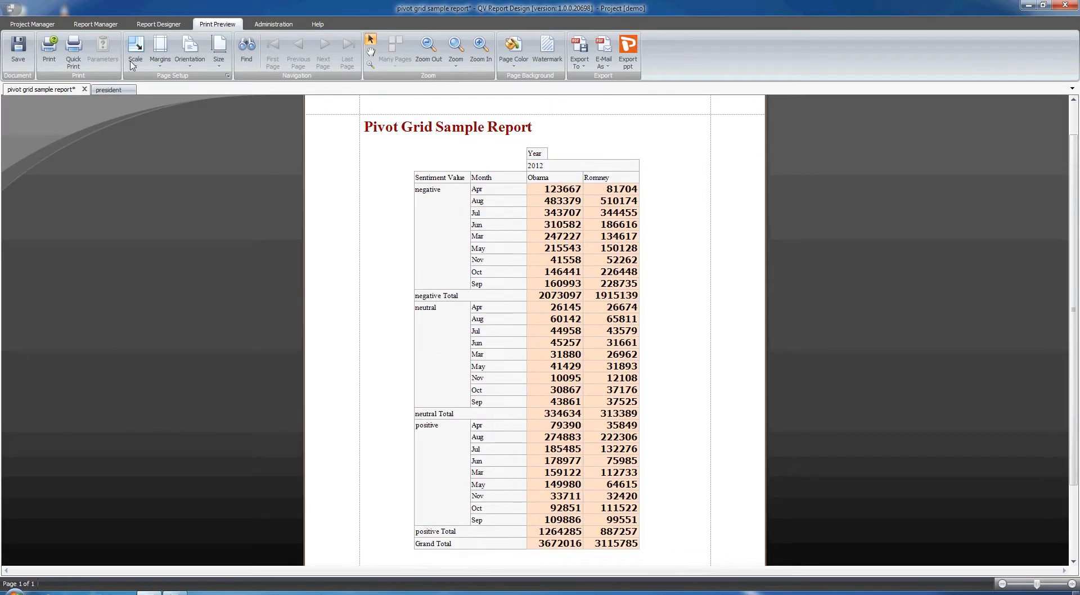
left_click(154, 25)
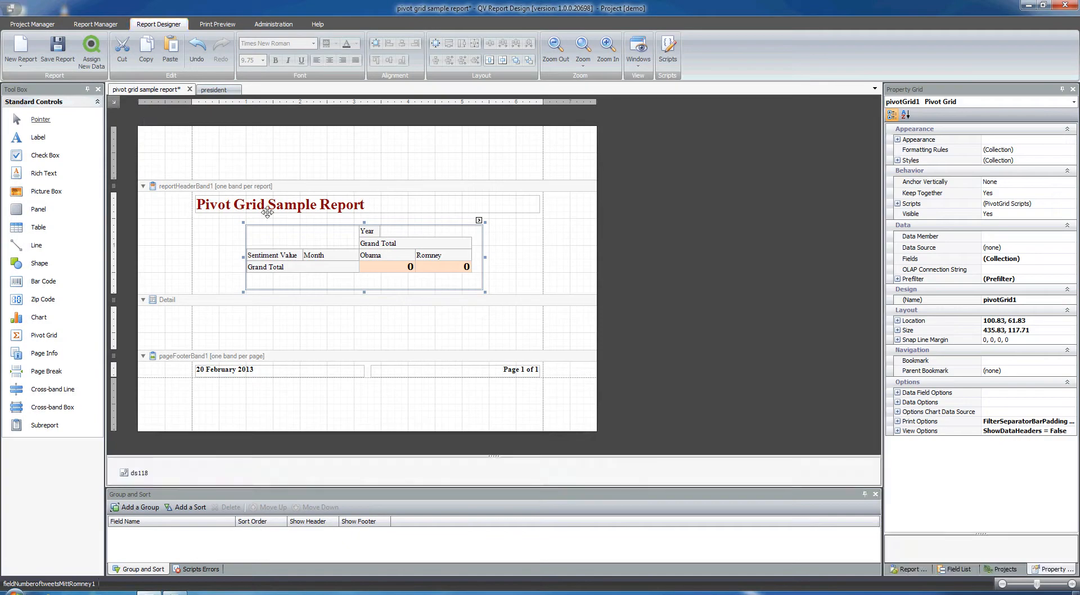